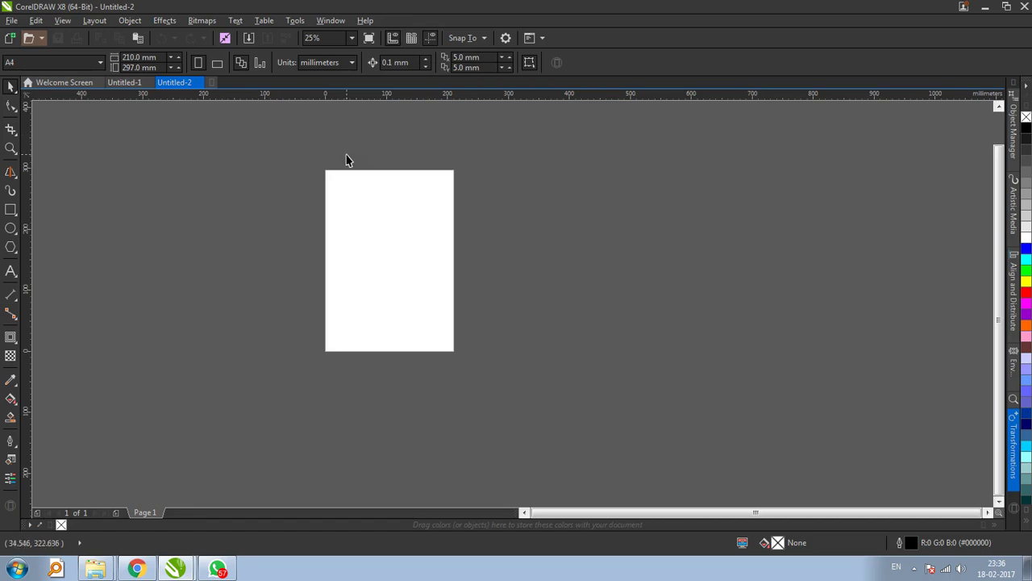
Step: Draw a small square near the page's upper-left corner and set its width and height to 10 mm
scroll(348, 157, "up", 2)
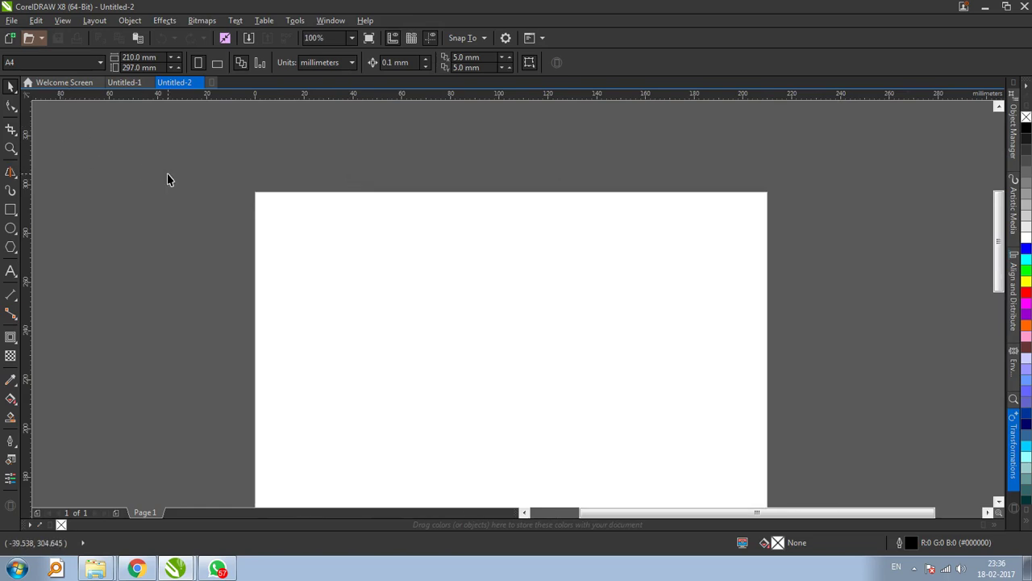
left_click(10, 209)
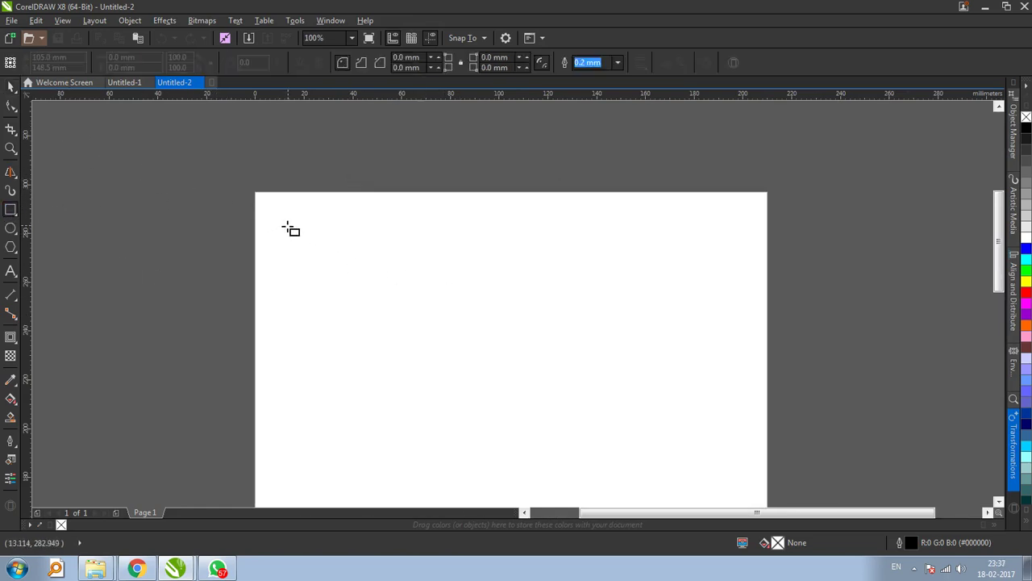
left_click_drag(284, 216, 315, 247)
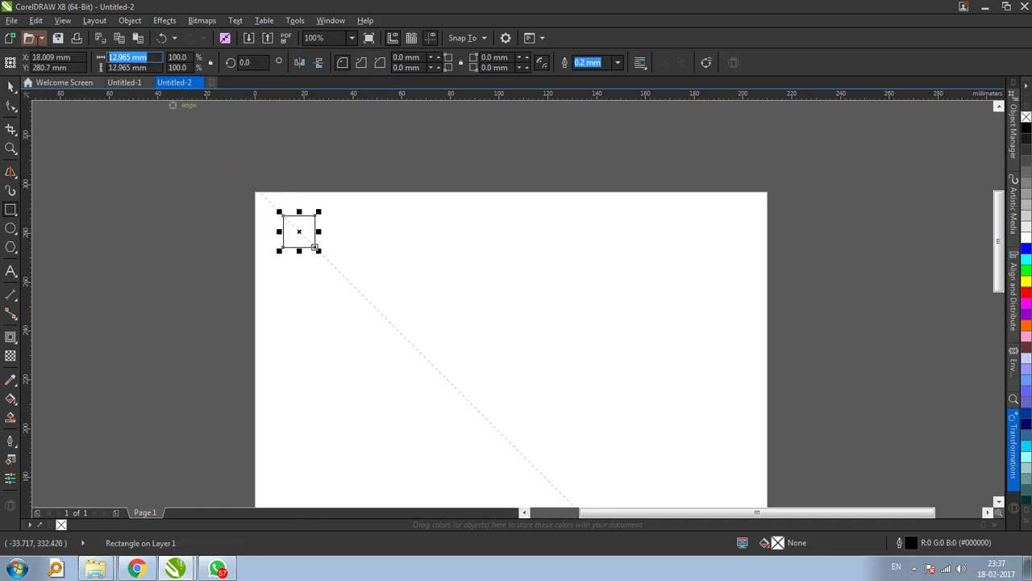
type("1cm")
key("Return")
left_click(129, 67)
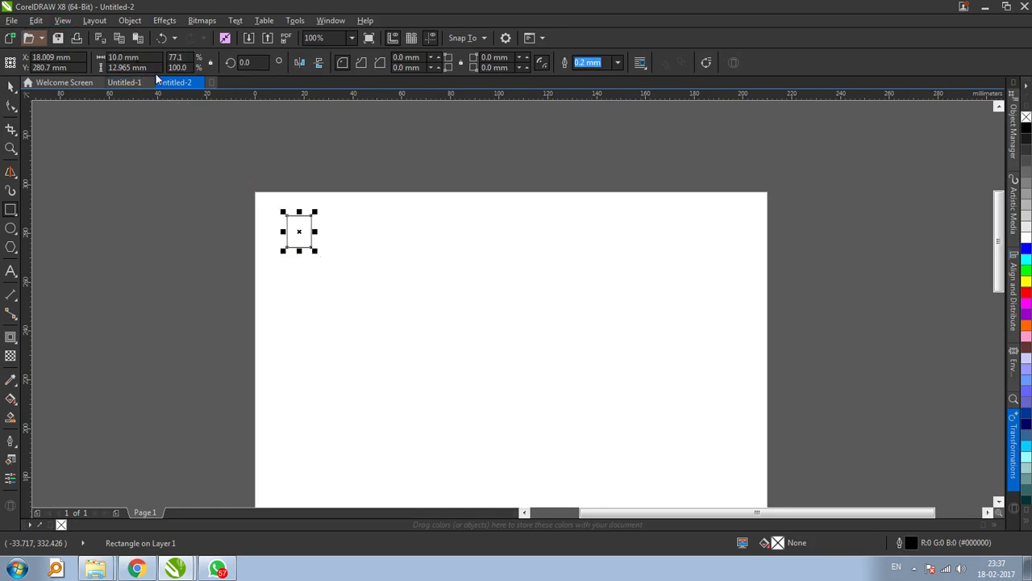
type("10")
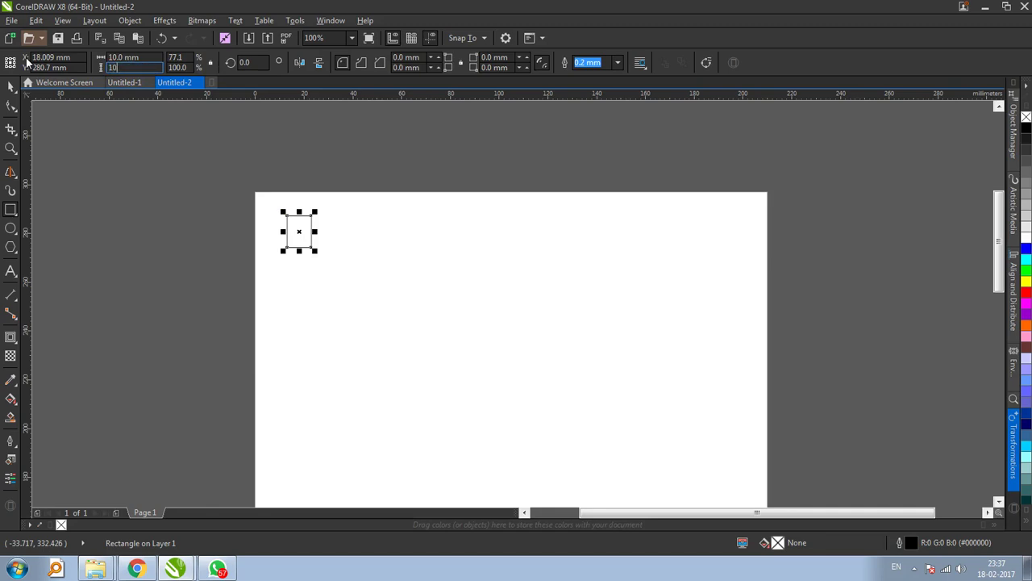
key("Return")
scroll(310, 189, "up", 1)
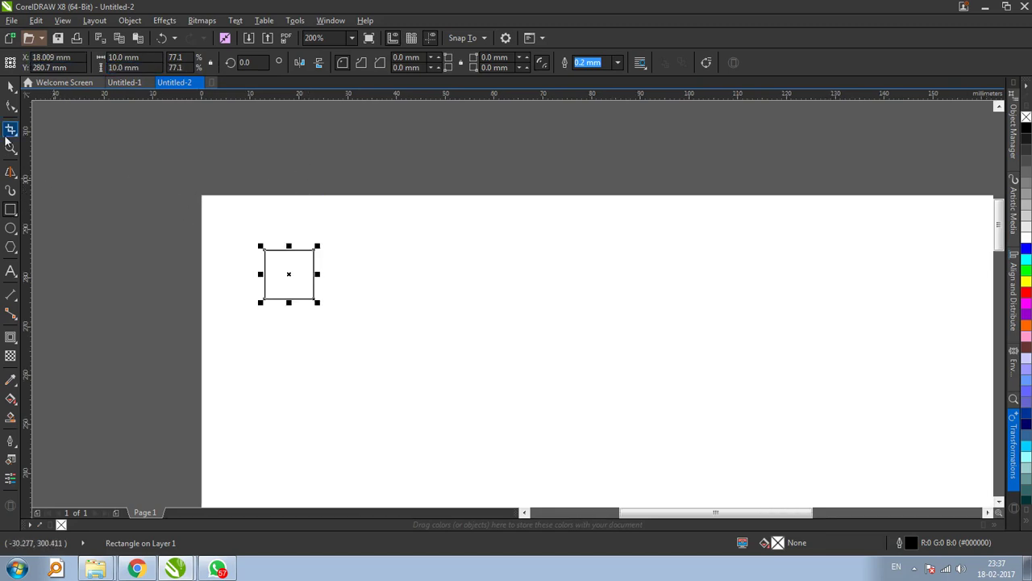
left_click(11, 86)
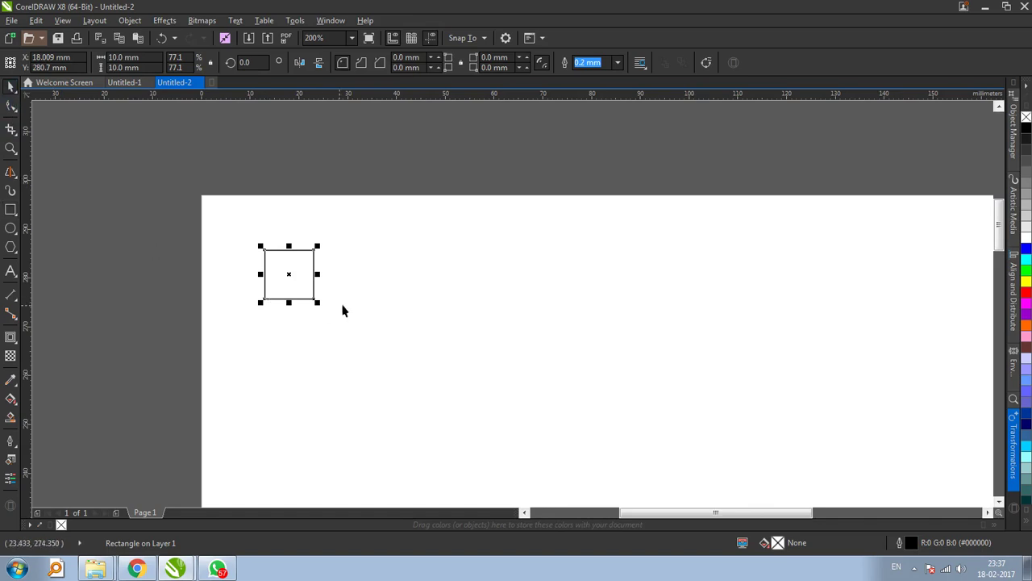
Step: Deselect the square and turn on snapping to guidelines
left_click(91, 105)
left_click(62, 20)
mouse_move(139, 327)
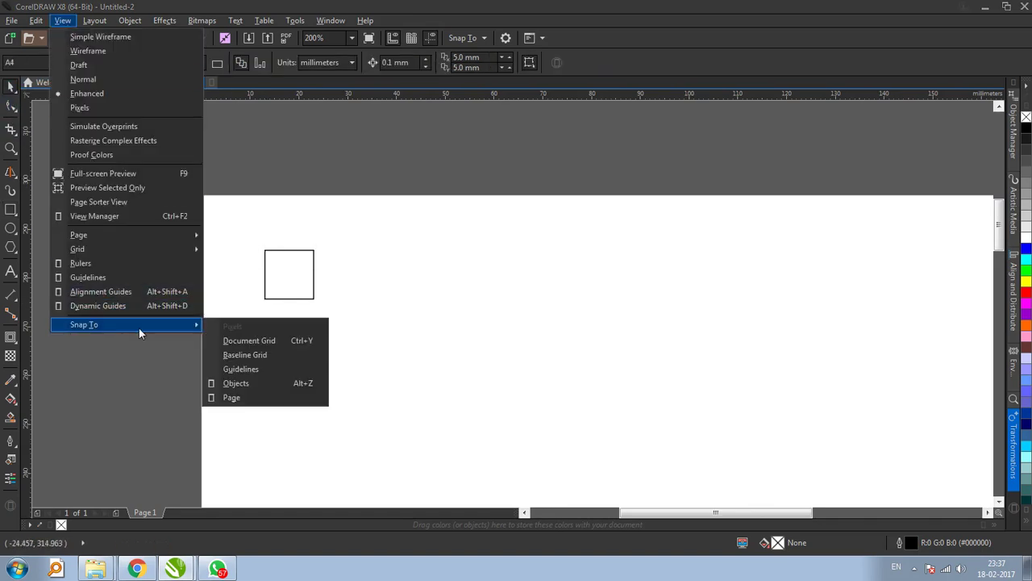
left_click(230, 369)
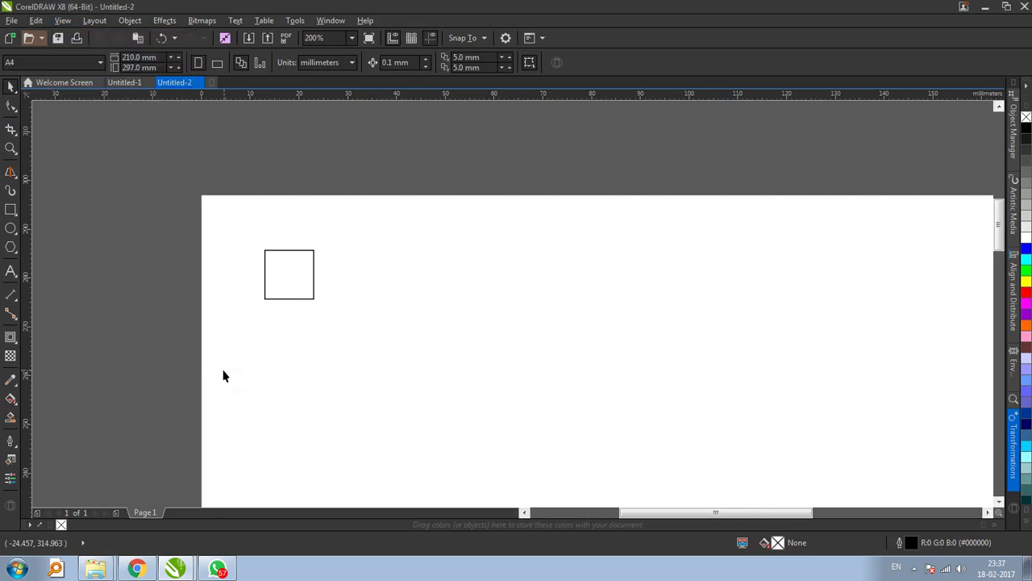
Step: Place a horizontal guideline on the page's top edge and a vertical guideline on its left edge
left_click(291, 272)
left_click_drag(290, 272, 359, 272)
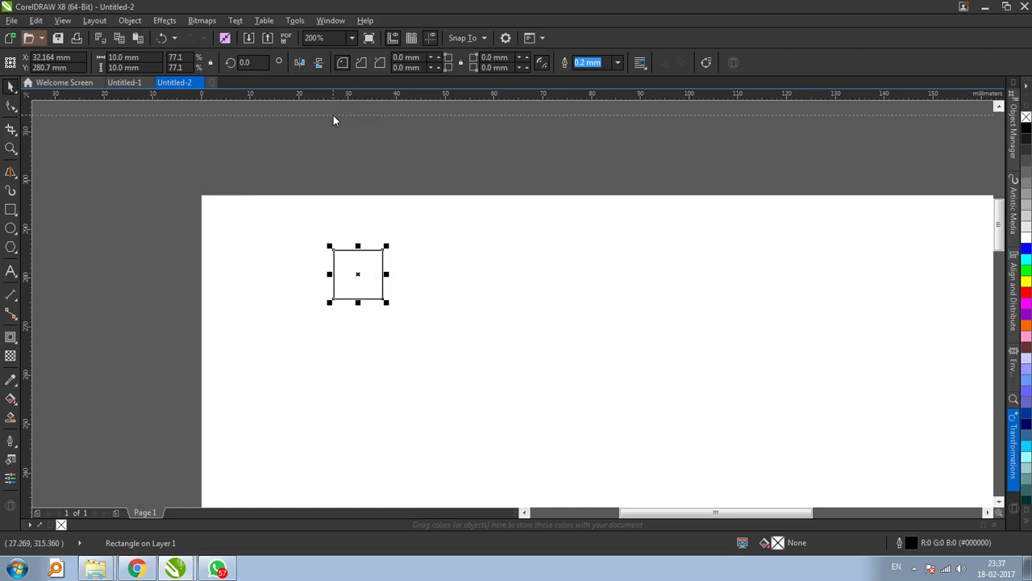
left_click_drag(278, 192, 273, 196)
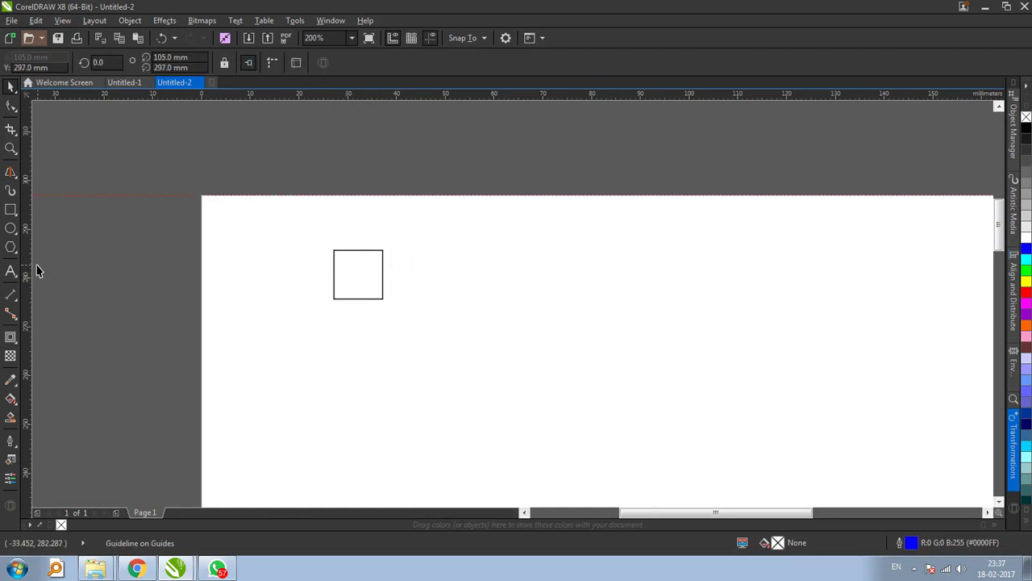
left_click_drag(197, 293, 202, 296)
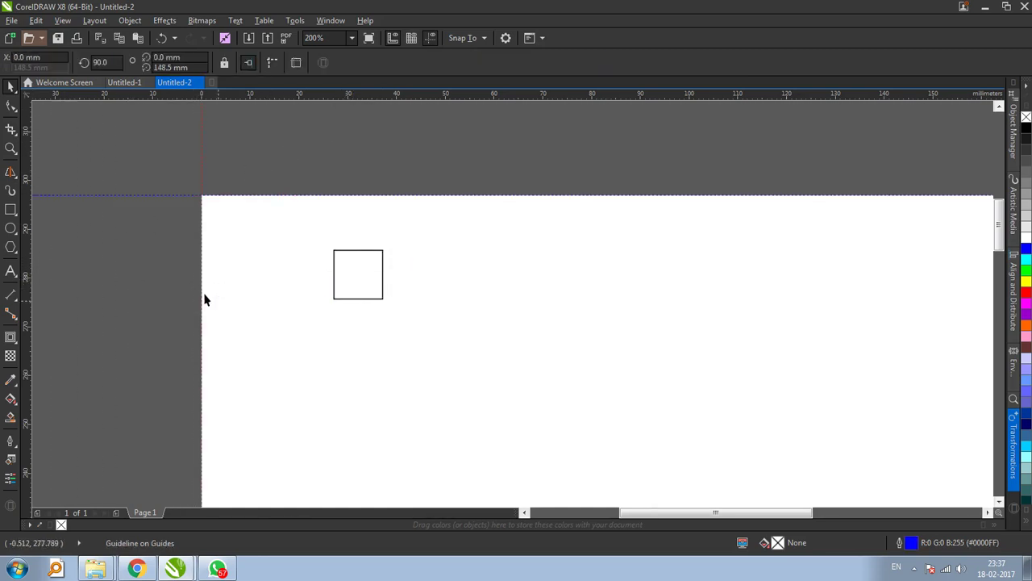
Step: Snap the square into the page's upper-left corner and move both guidelines to its inner edges, 10 mm inside the page
left_click_drag(359, 279, 227, 230)
left_click_drag(202, 152, 251, 229)
left_click_drag(287, 193, 228, 241)
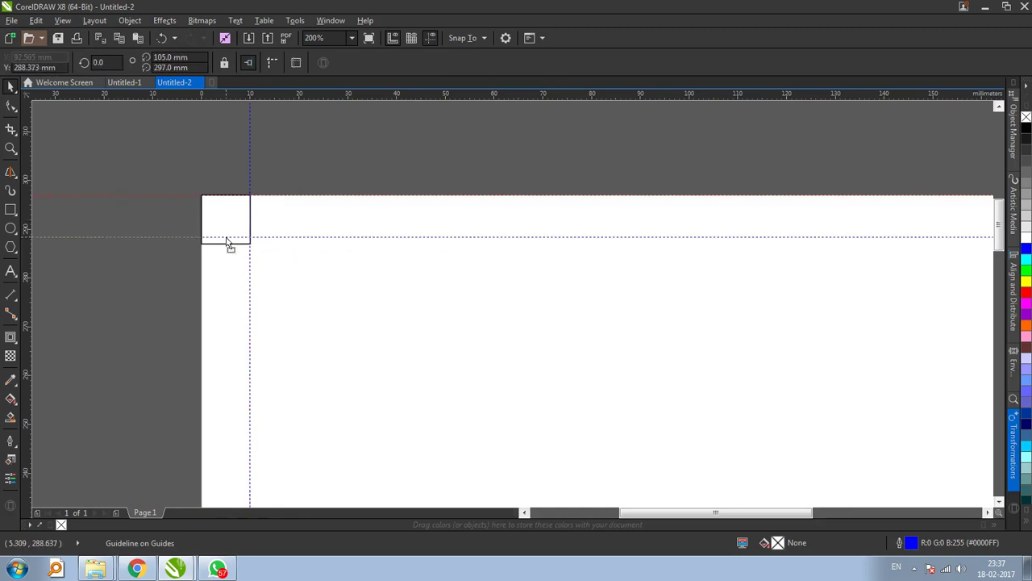
Step: Move the square toward the page's lower right and place guidelines on the page's right edge and bottom edge
scroll(192, 193, "down", 2)
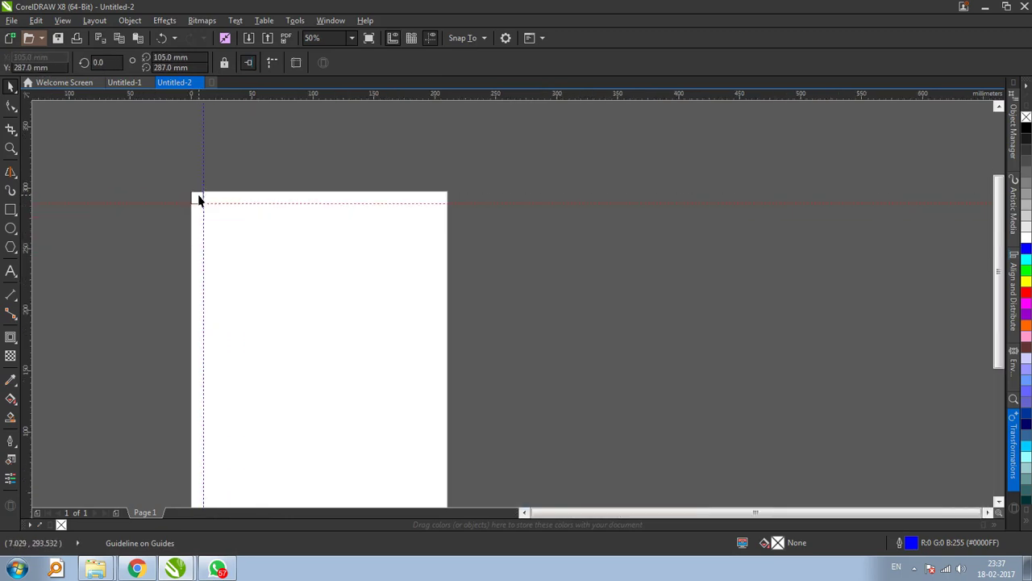
left_click_drag(199, 200, 382, 432)
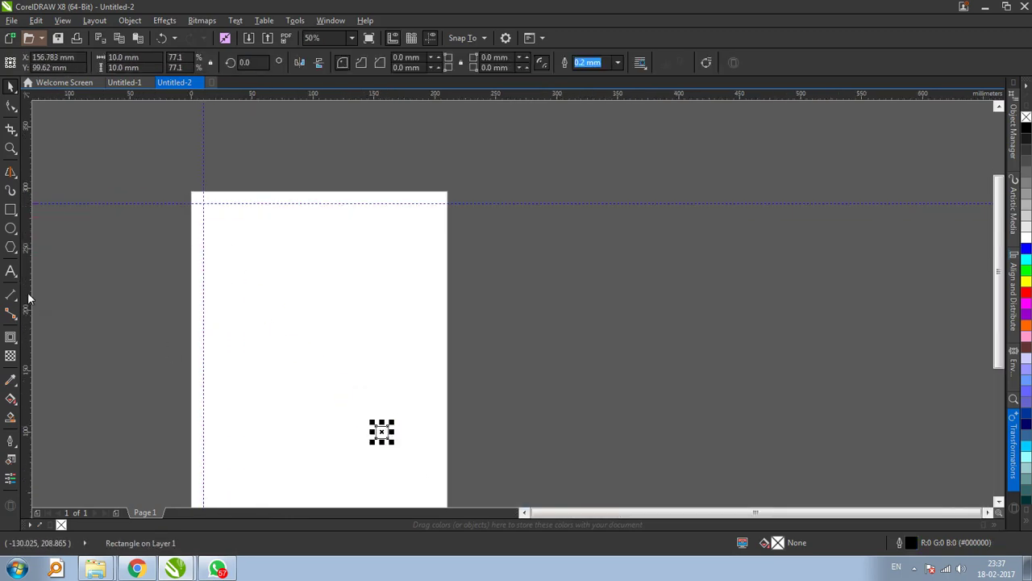
left_click_drag(29, 299, 446, 331)
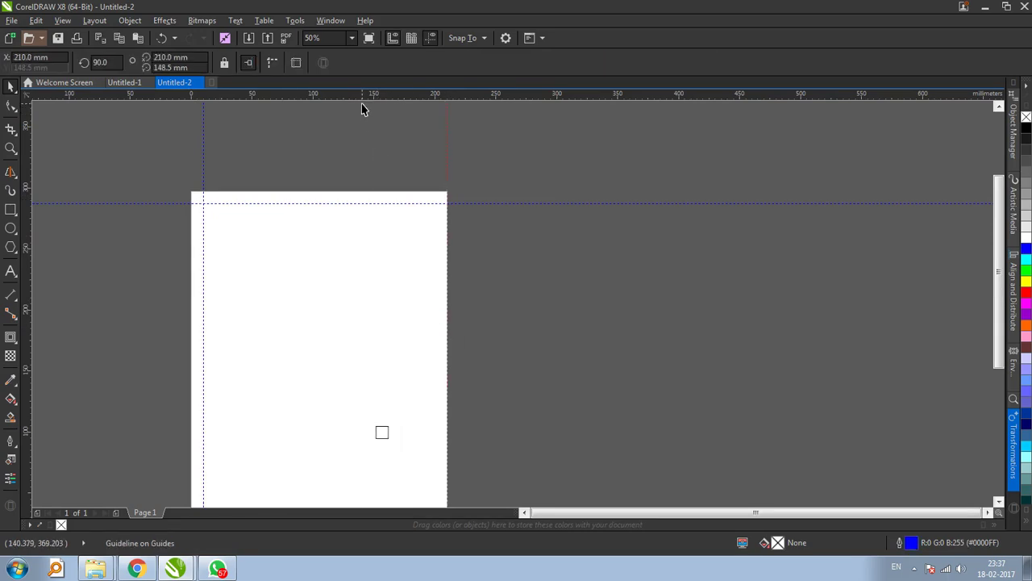
scroll(362, 108, "down", 1)
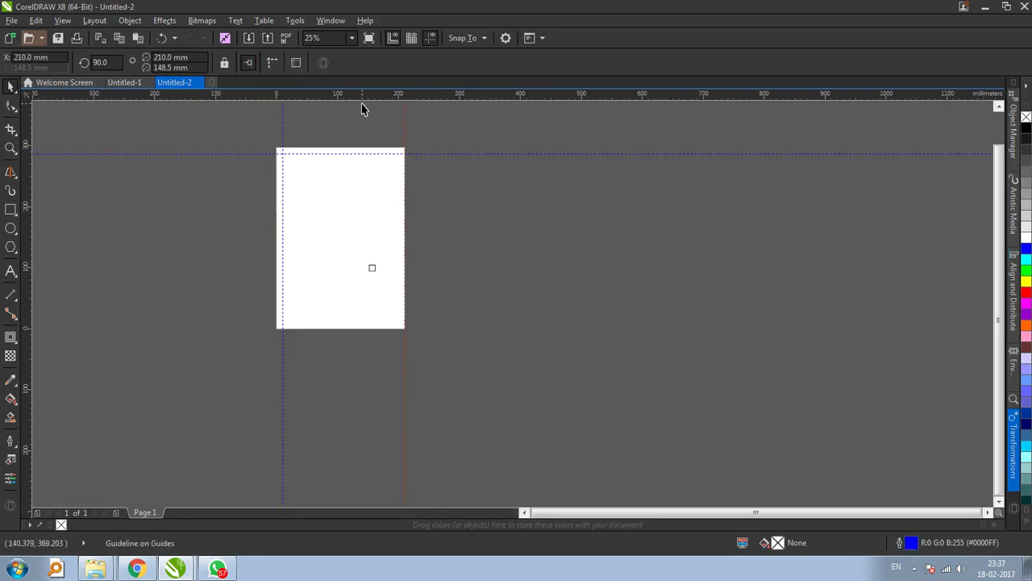
left_click(354, 328)
Step: Snap the square into the page's lower-right corner and move the two guidelines to its inner edges, at Y 10 mm and X 200 mm
scroll(398, 326, "up", 2)
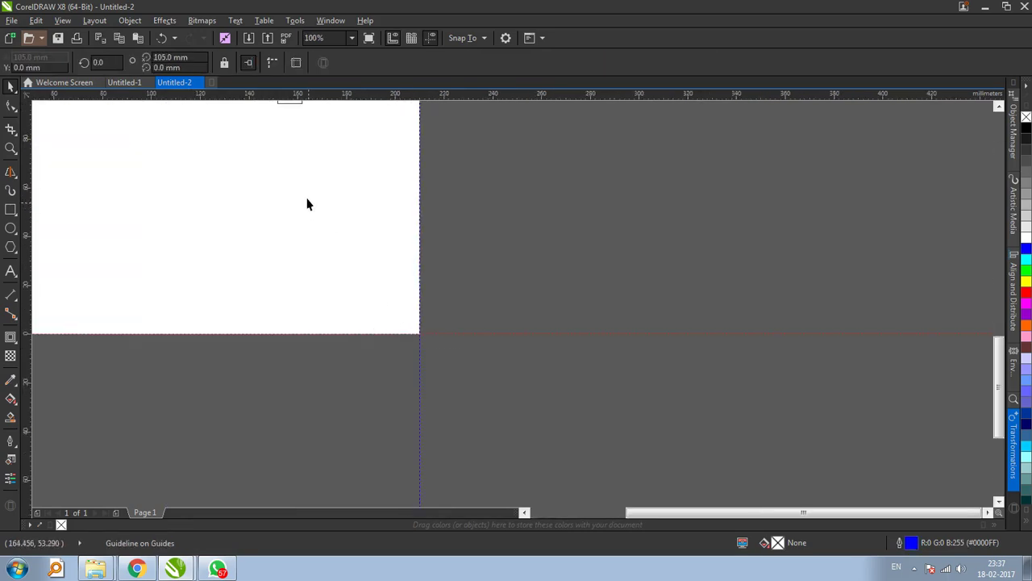
scroll(306, 204, "down", 1)
left_click_drag(294, 141, 364, 242)
scroll(341, 249, "up", 3)
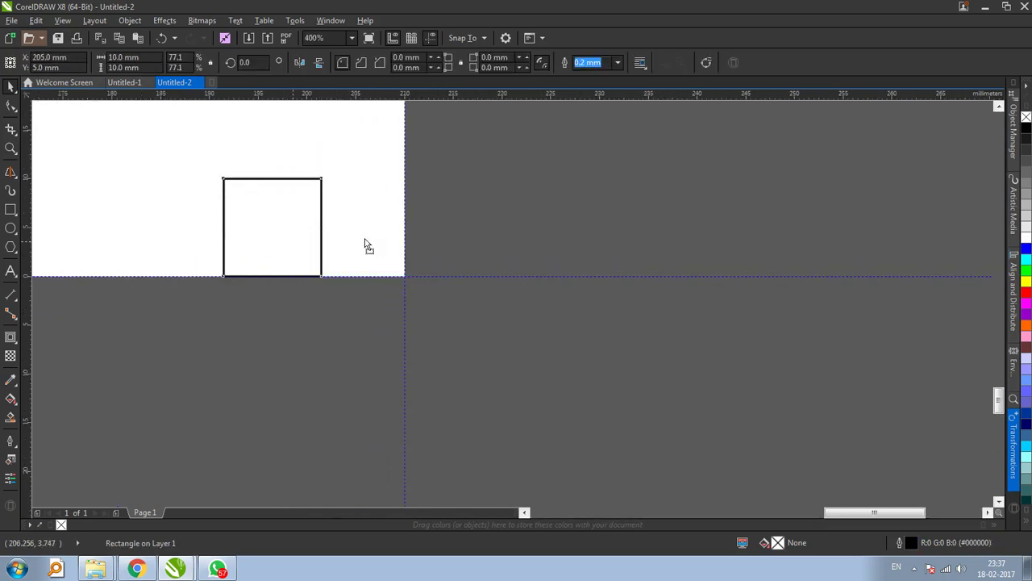
scroll(386, 321, "down", 1)
left_click_drag(429, 299, 365, 248)
left_click_drag(397, 218, 348, 260)
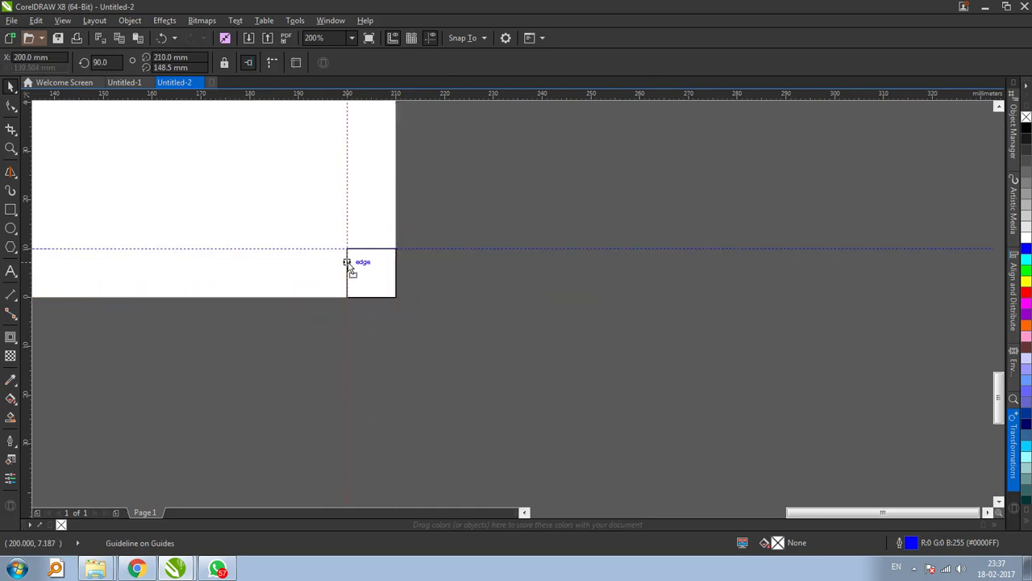
Step: Snap the square to the upper-left guideline intersection and enlarge it to about 133 mm per side
scroll(417, 339, "down", 2)
left_click_drag(406, 318, 214, 196)
scroll(257, 251, "down", 1)
scroll(217, 157, "up", 1)
scroll(249, 209, "down", 1)
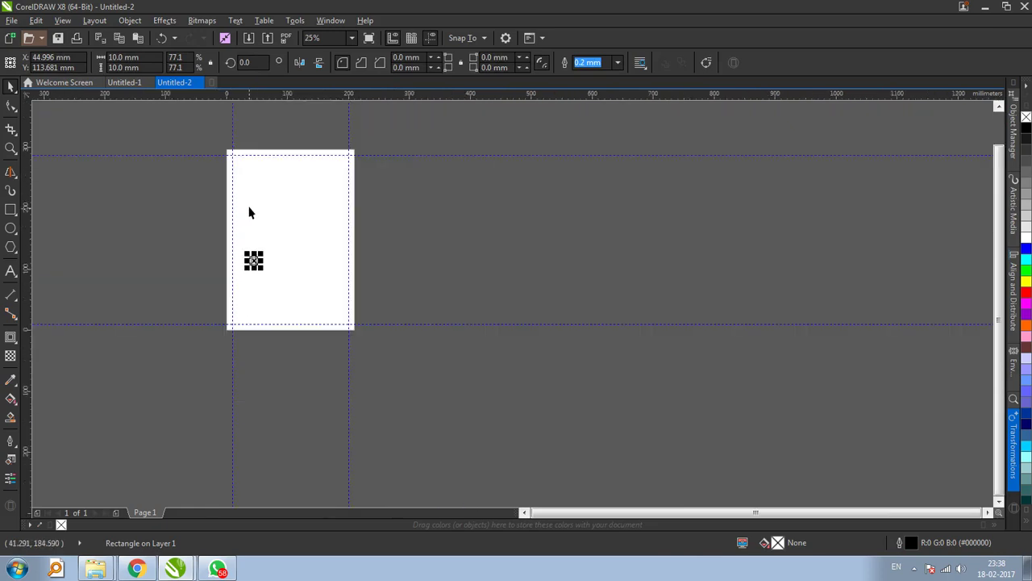
scroll(266, 306, "up", 1)
left_click_drag(258, 315, 377, 370)
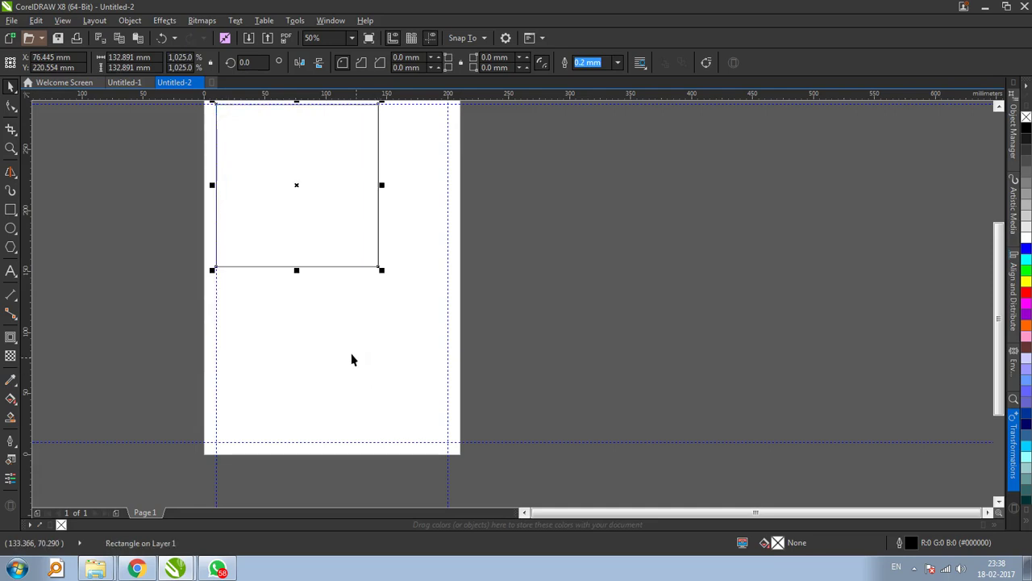
Step: Stretch the enlarged square to the bottom and right guidelines, making it 190 mm wide and 277 mm high
left_click(314, 307)
left_click(299, 272)
left_click_drag(302, 273, 292, 443)
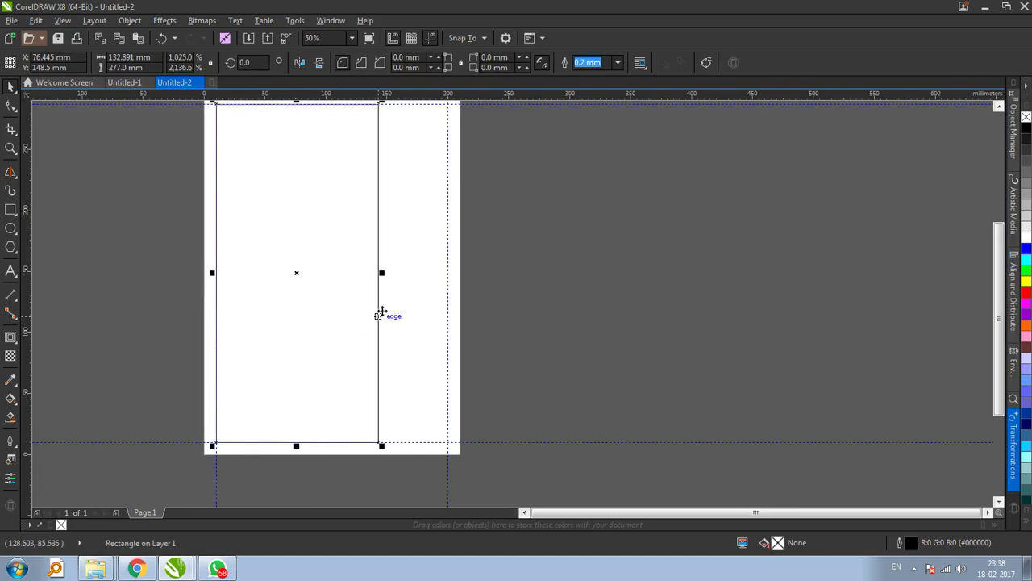
left_click_drag(378, 273, 449, 283)
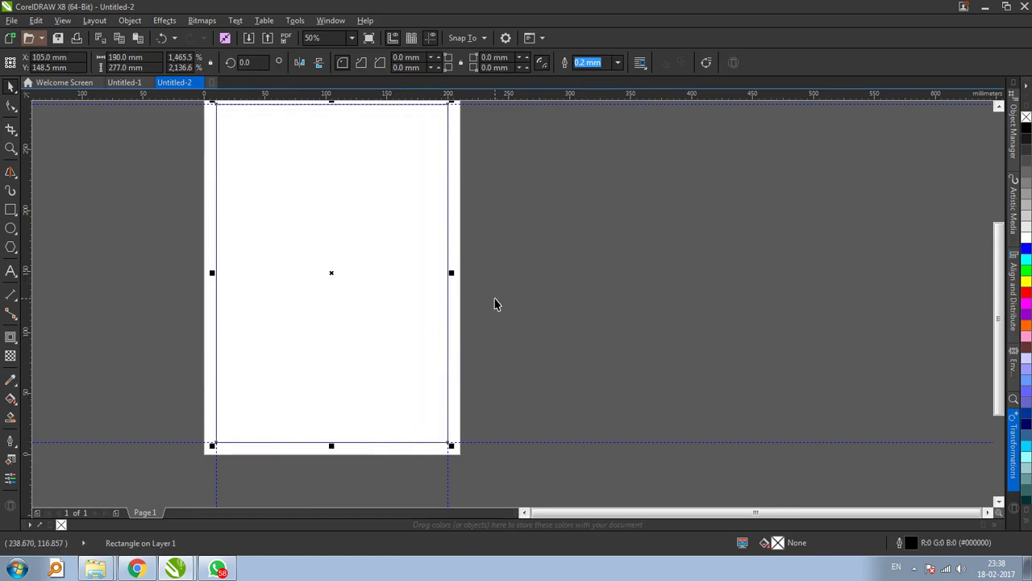
left_click(405, 392)
Step: Select the large rectangle inside the guidelines
scroll(404, 392, "down", 1)
scroll(343, 260, "up", 3)
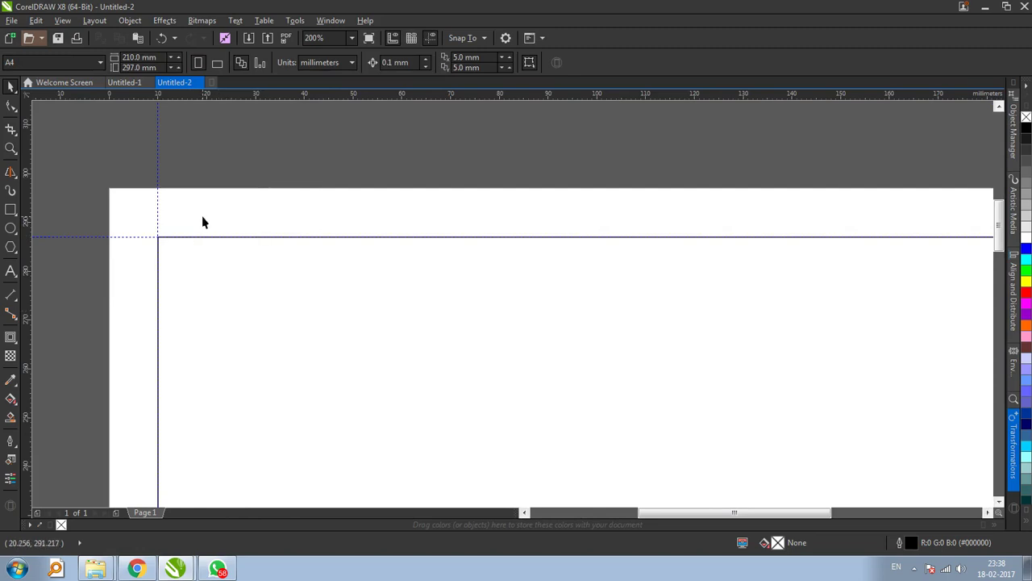
scroll(202, 222, "down", 1)
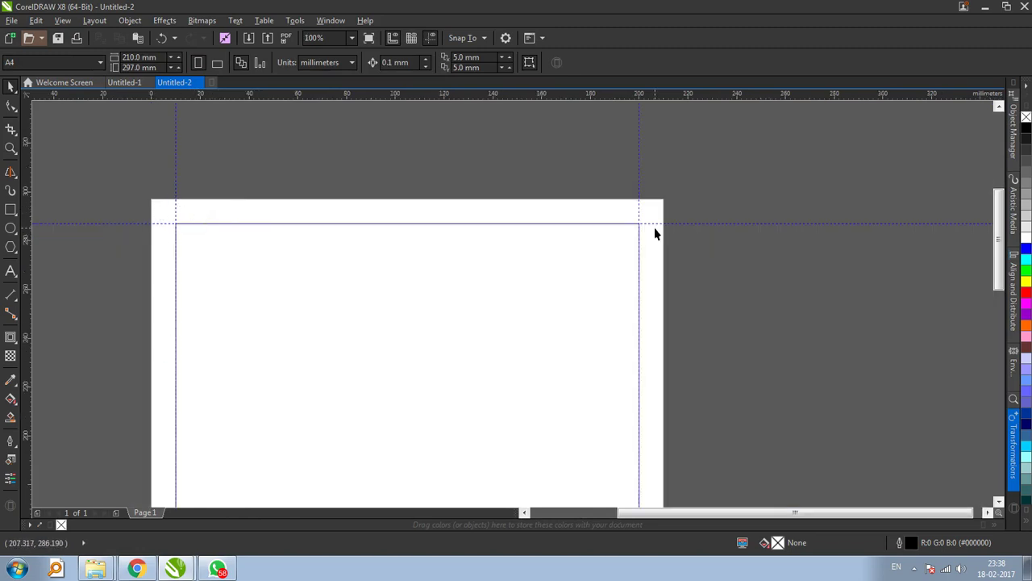
left_click(537, 318)
scroll(342, 218, "down", 1)
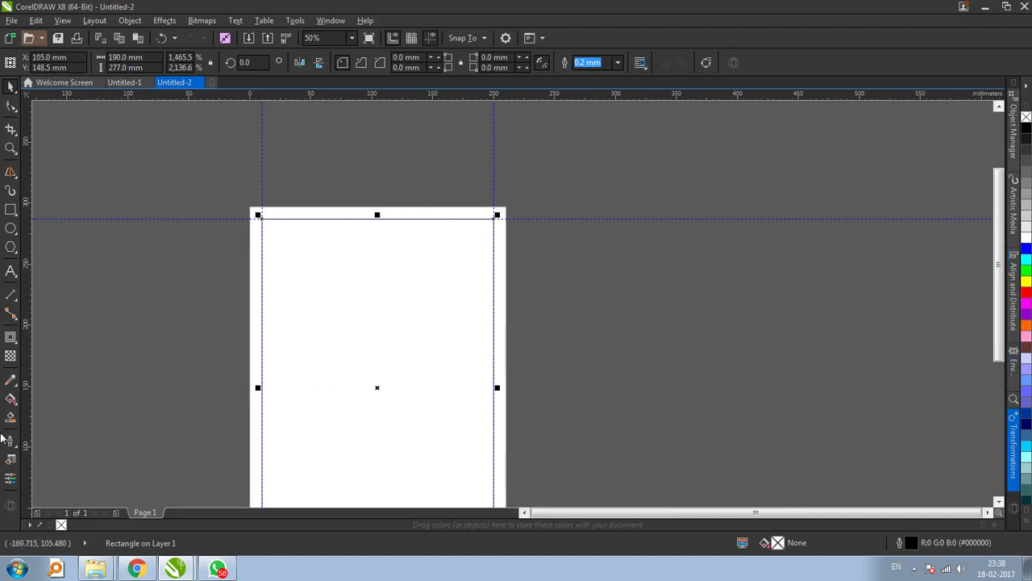
left_click(10, 459)
left_click(332, 186)
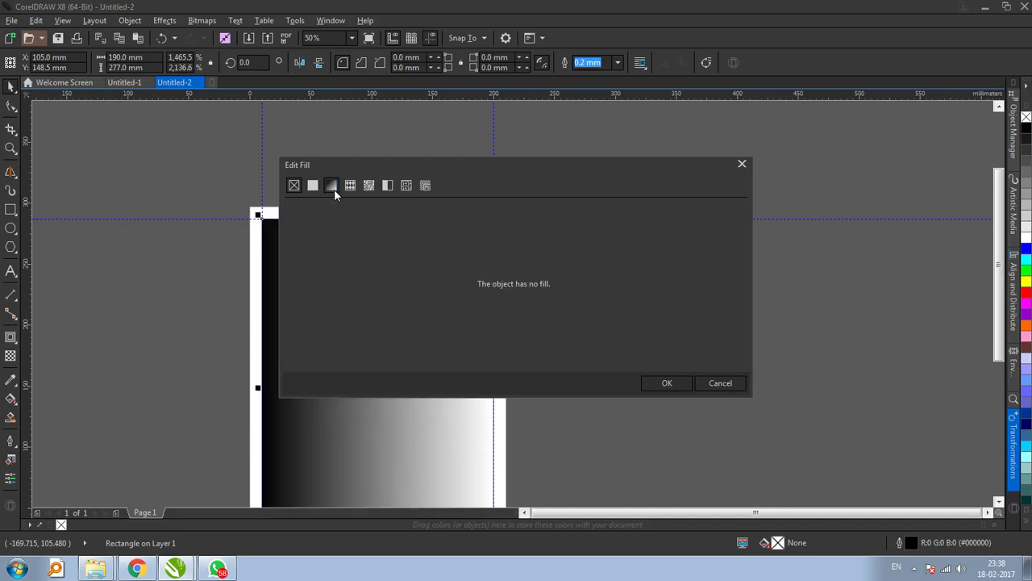
left_click(491, 235)
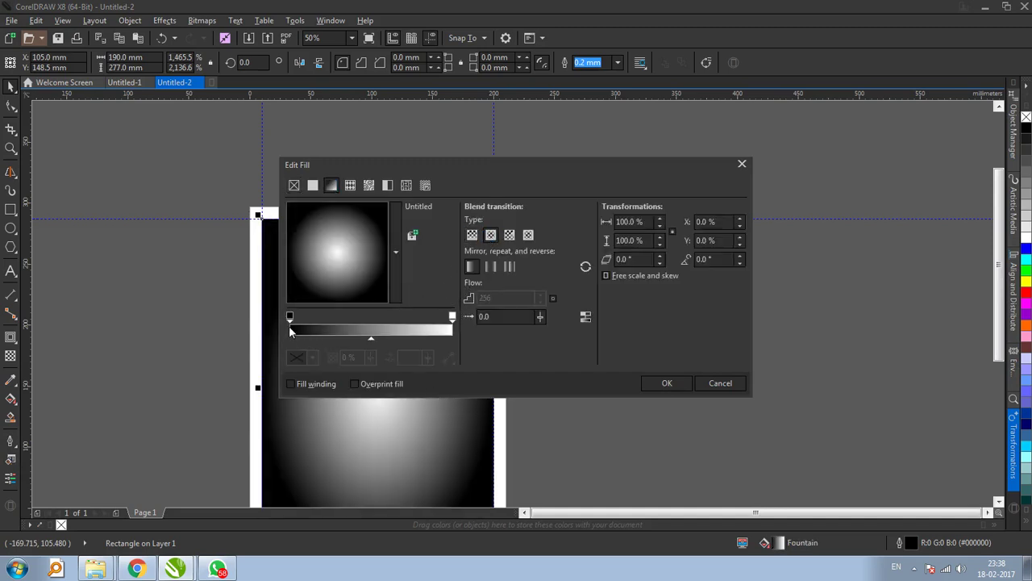
left_click(289, 317)
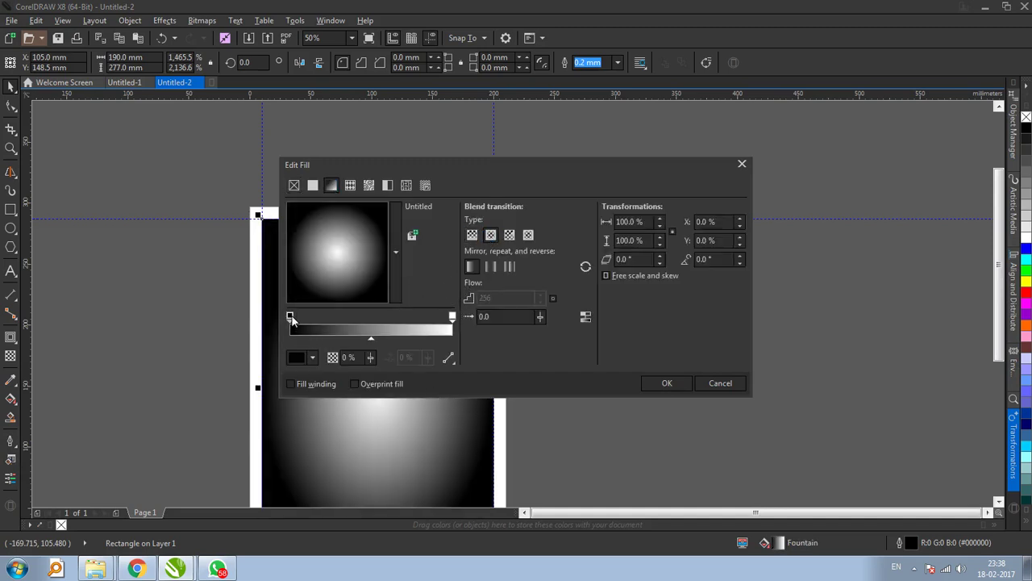
left_click(720, 383)
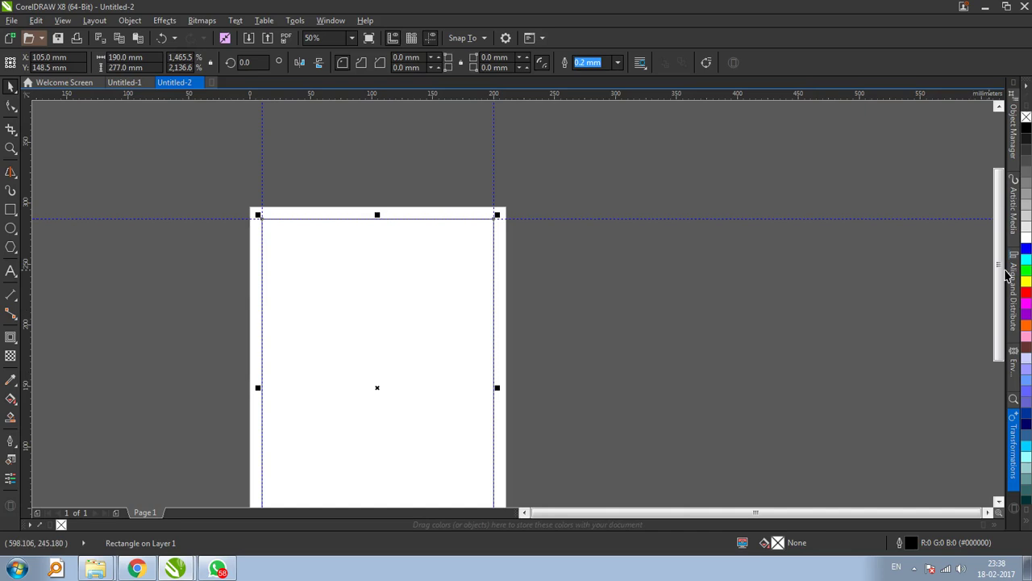
Step: Fill the large rectangle with the pale cyan palette colour and deselect it
left_click(1026, 457)
left_click(535, 311)
scroll(331, 211, "up", 1)
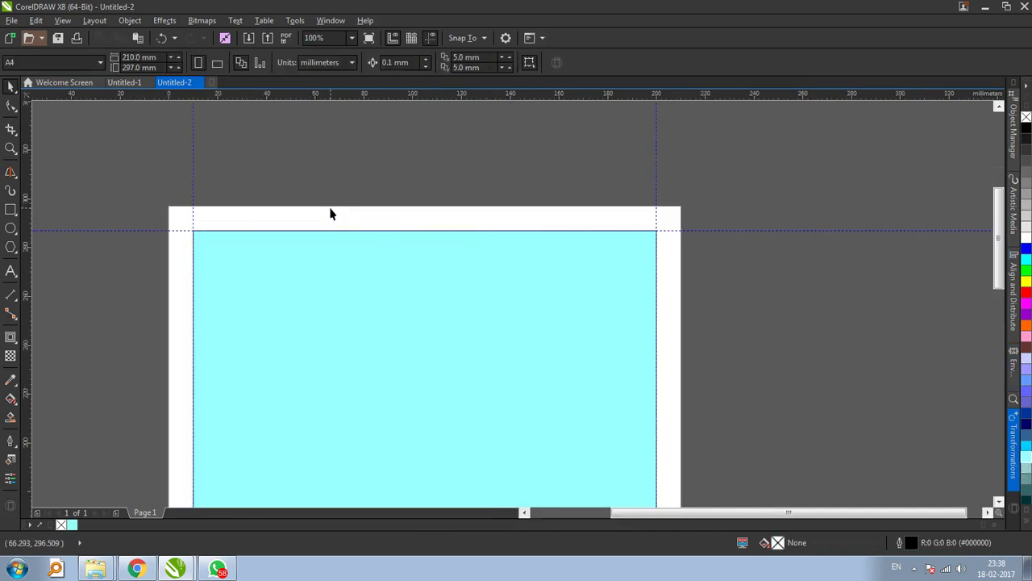
Step: Draw a small square inside the cyan rectangle near its upper-left corner and set its width and height to 10 mm
scroll(325, 205, "down", 1)
scroll(309, 203, "up", 2)
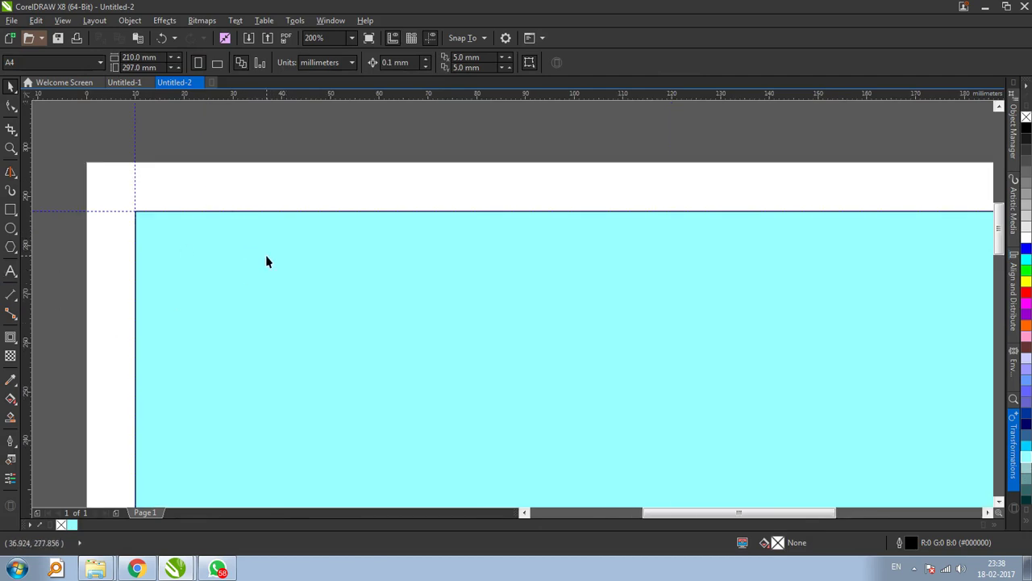
left_click(10, 209)
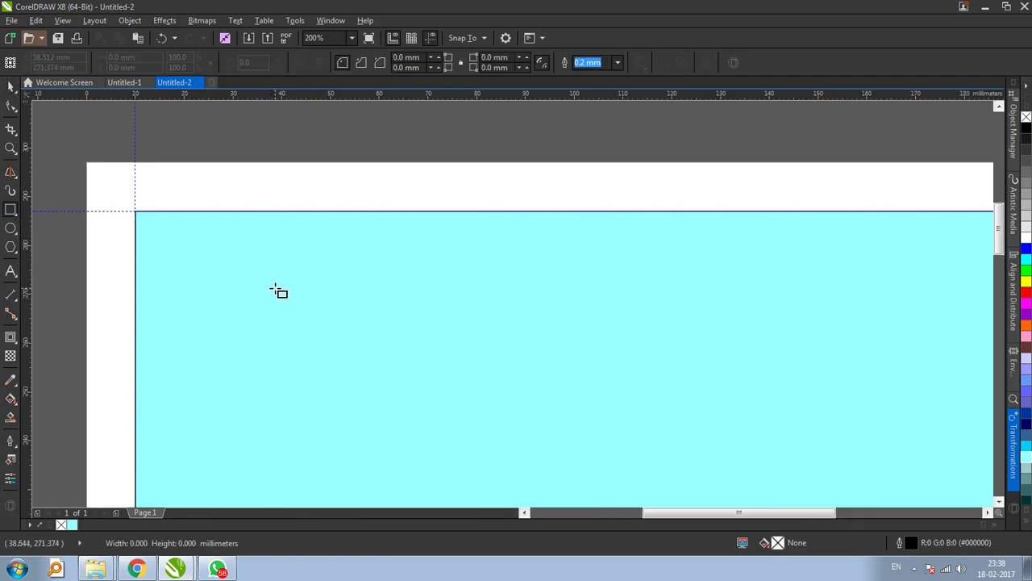
left_click_drag(275, 288, 318, 349)
left_click(127, 57)
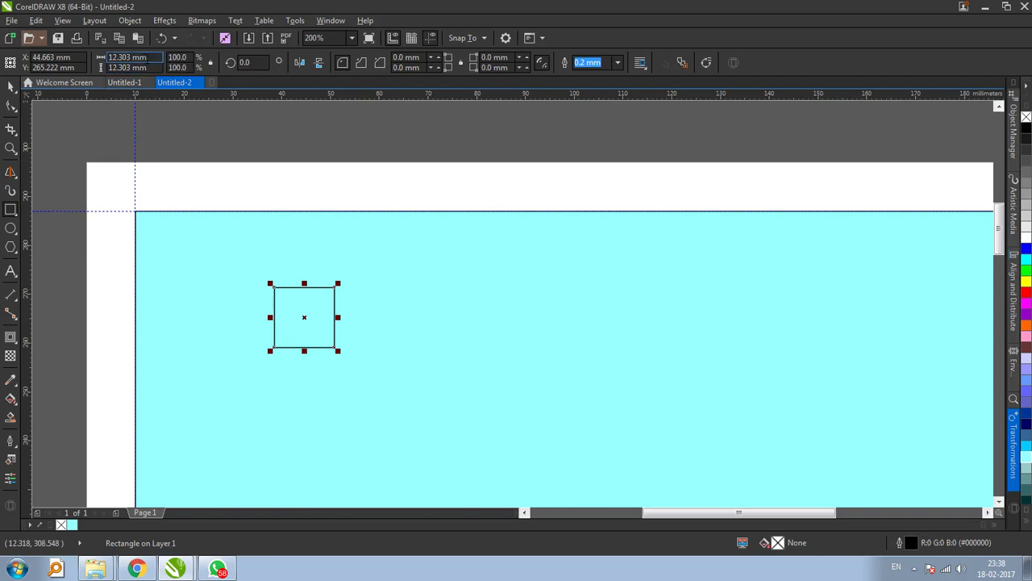
type("10")
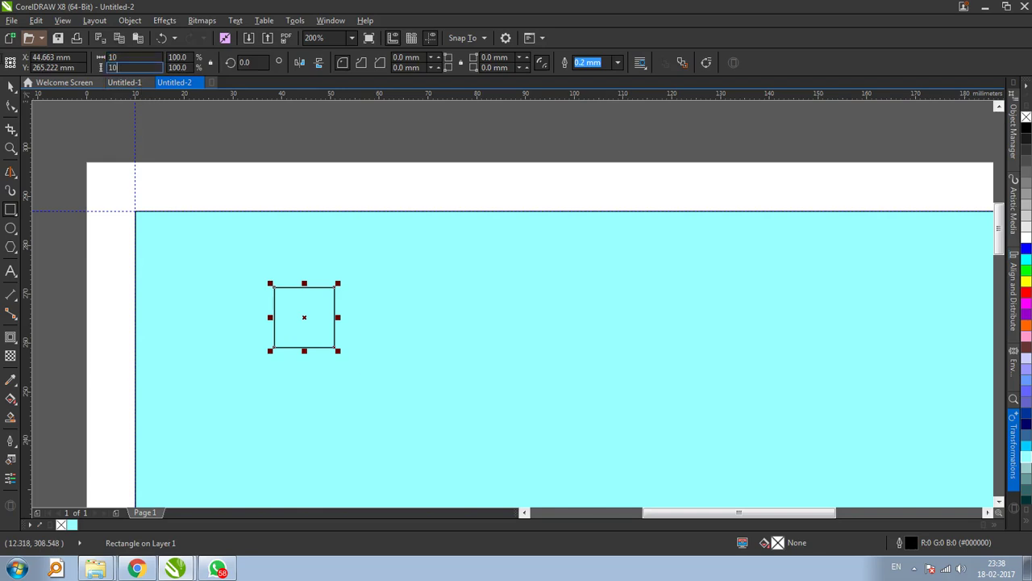
key("Return")
left_click(10, 86)
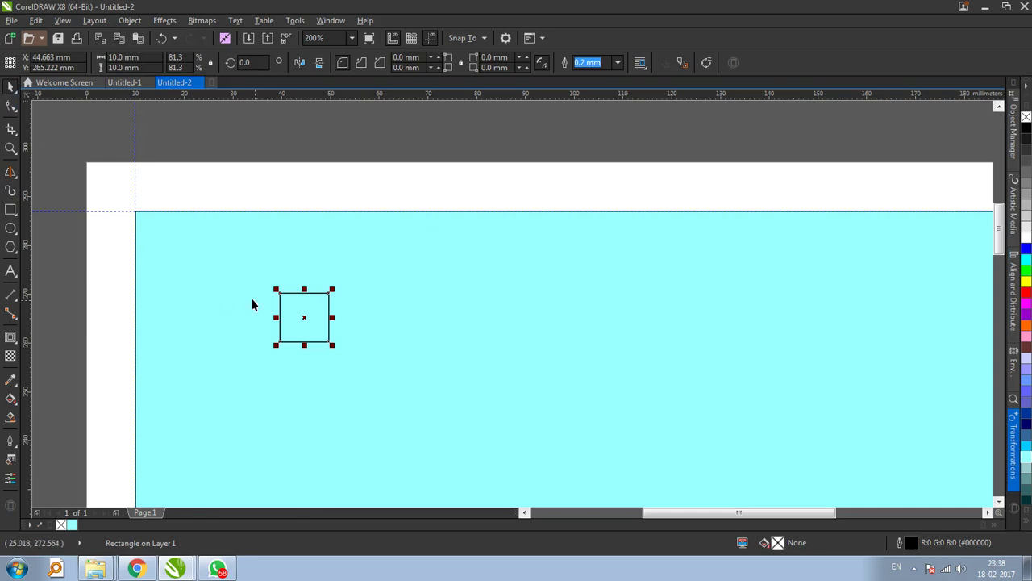
Step: Set the small square's outline width to 1.0 mm
scroll(255, 303, "up", 2)
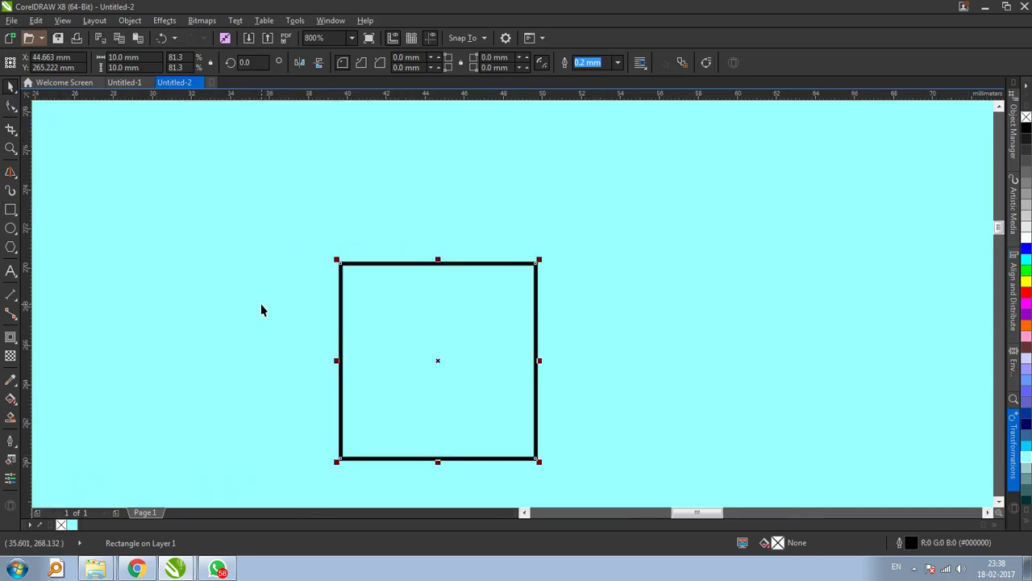
left_click(10, 441)
left_click(57, 511)
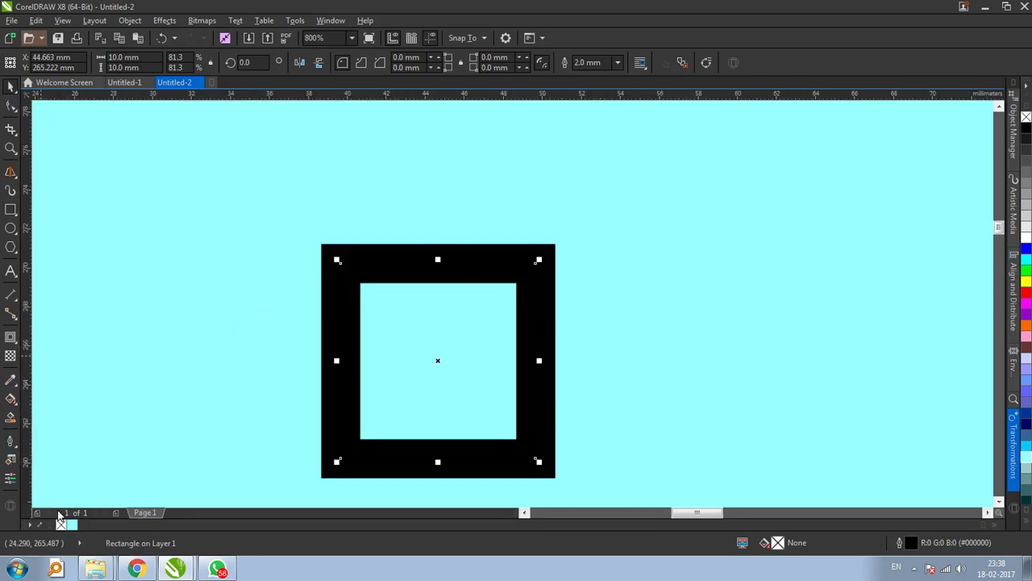
left_click(618, 62)
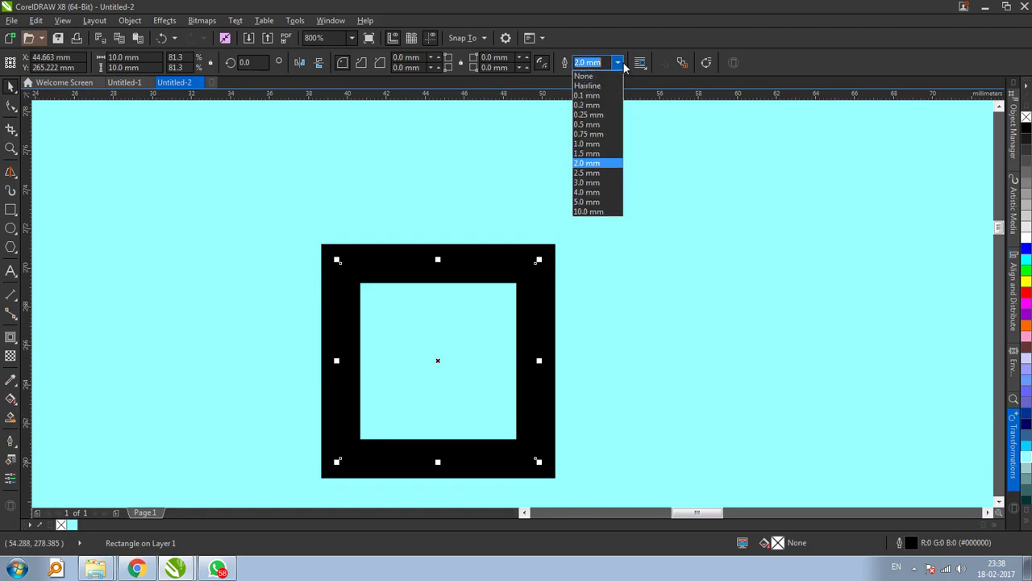
left_click(587, 144)
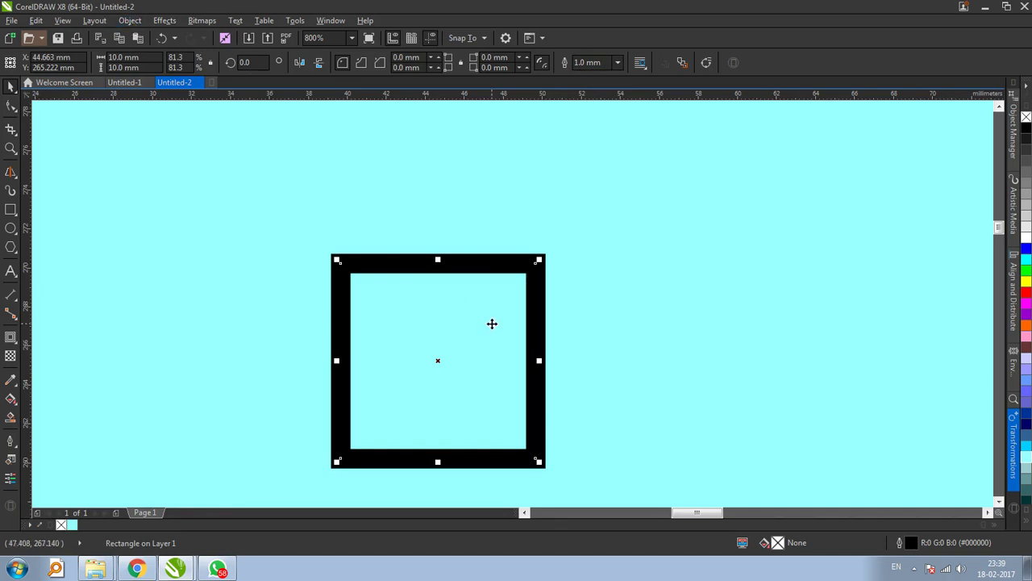
Step: Duplicate the 10 mm square, shrinking the copy to about 6.9 mm and centring it inside the original
key("ctrl+d")
left_click_drag(632, 165, 601, 202)
left_click_drag(595, 282, 512, 352)
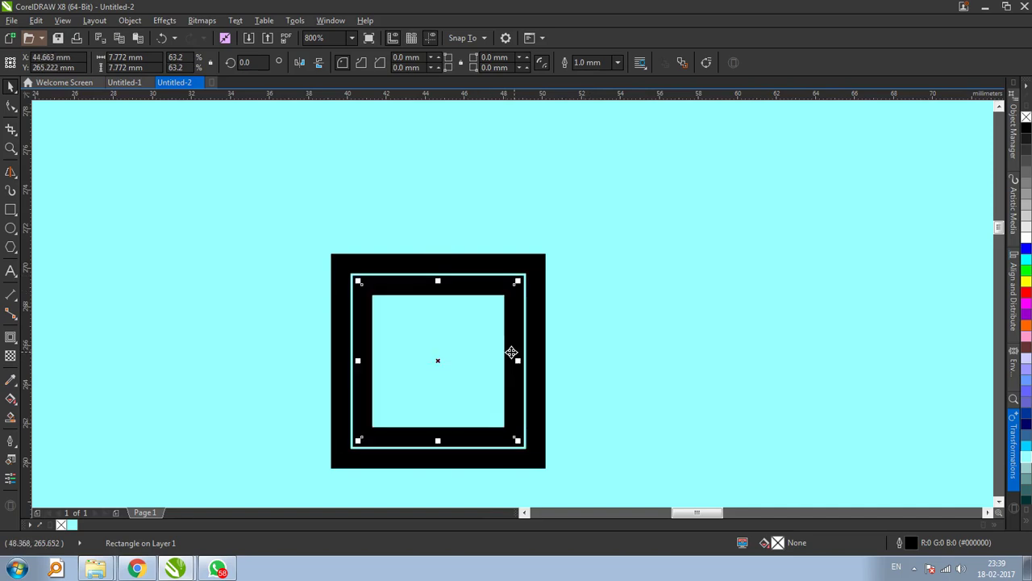
left_click_drag(518, 280, 504, 296)
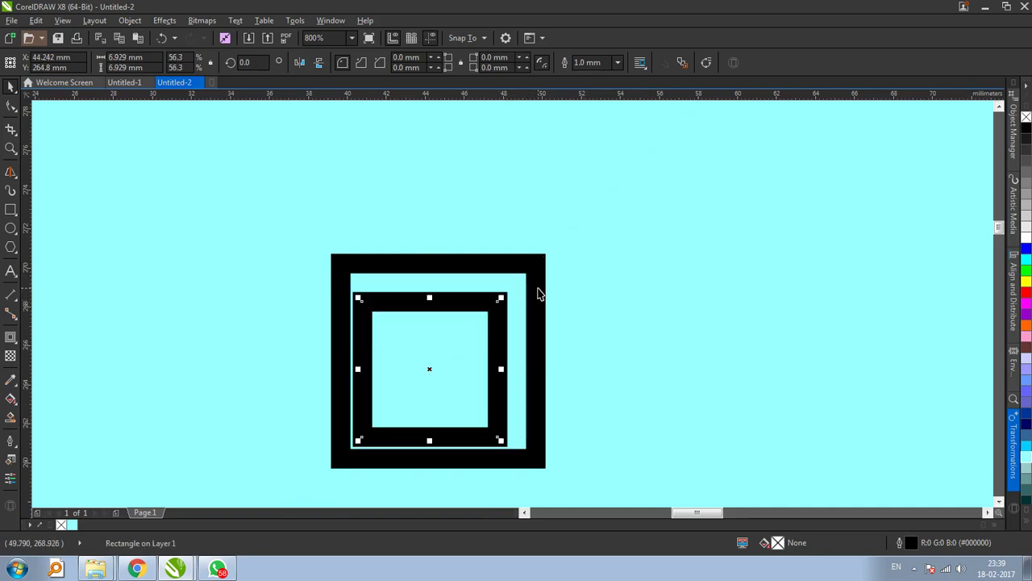
left_click(540, 293, "shift")
key("e")
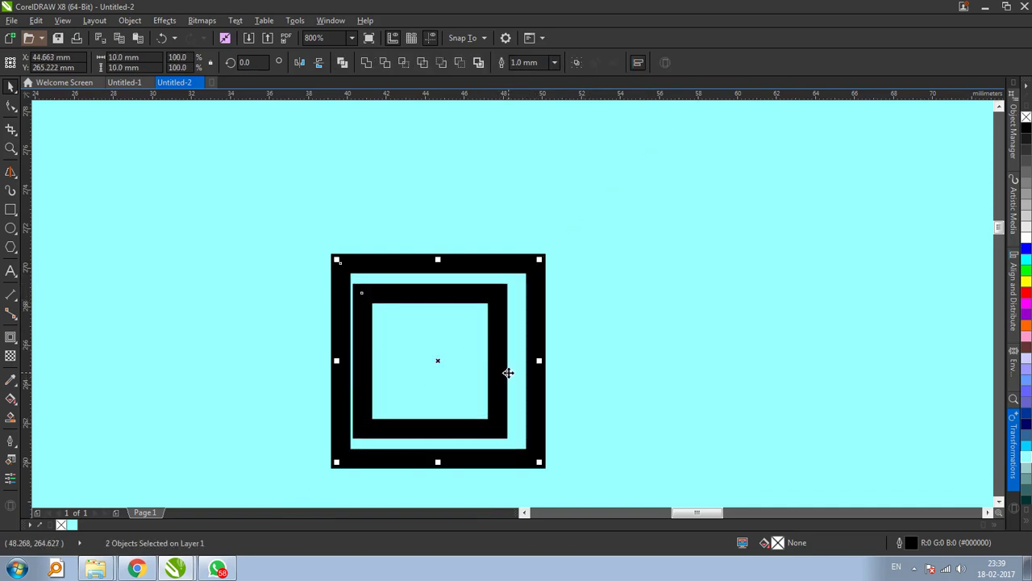
key("c")
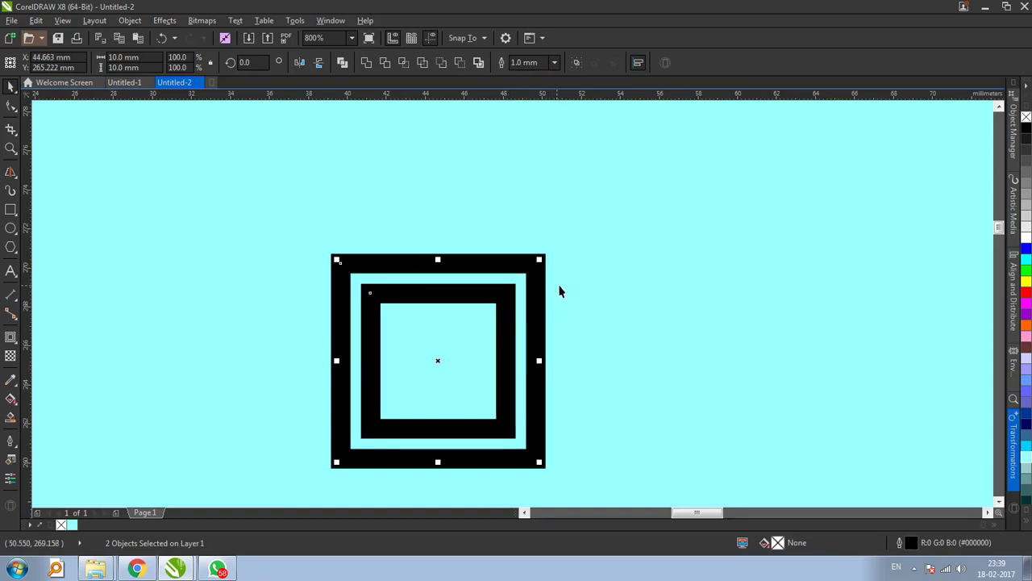
Step: Duplicate the inner square, shrinking the copy to about 4 mm and centring it inside the middle square
left_click(519, 409)
left_click(511, 394)
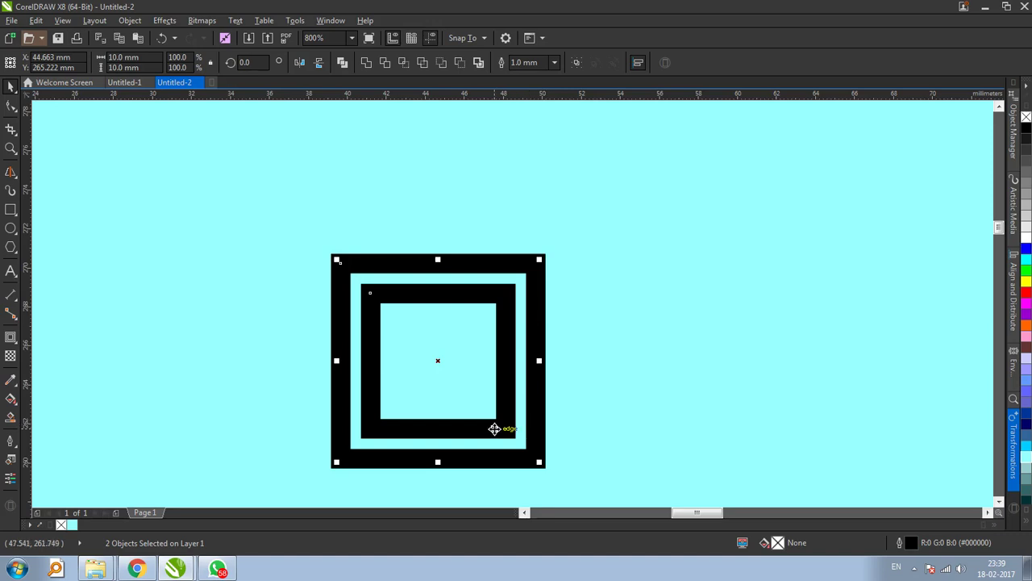
left_click(568, 415)
left_click(534, 410)
left_click(511, 392)
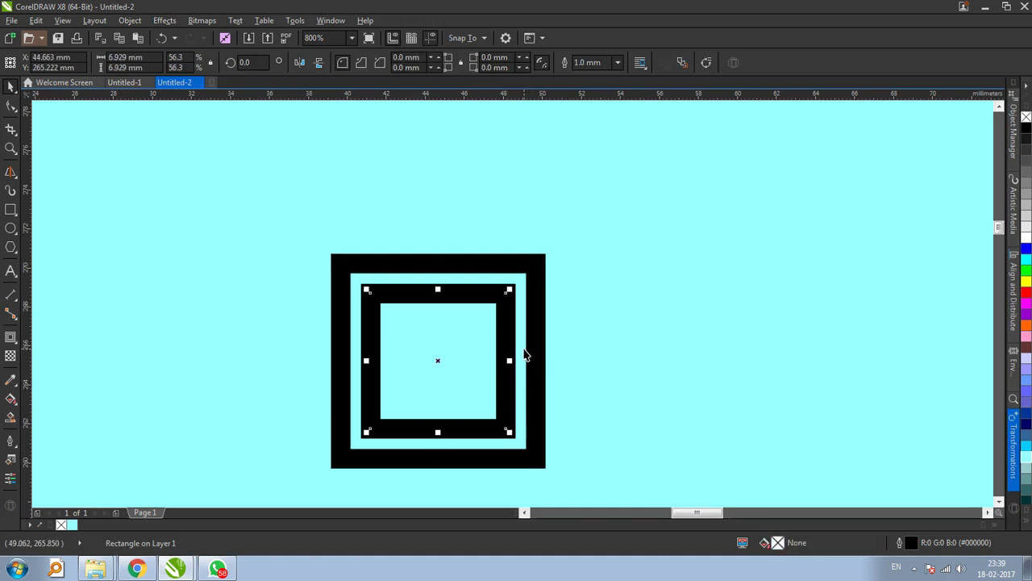
key("ctrl+d")
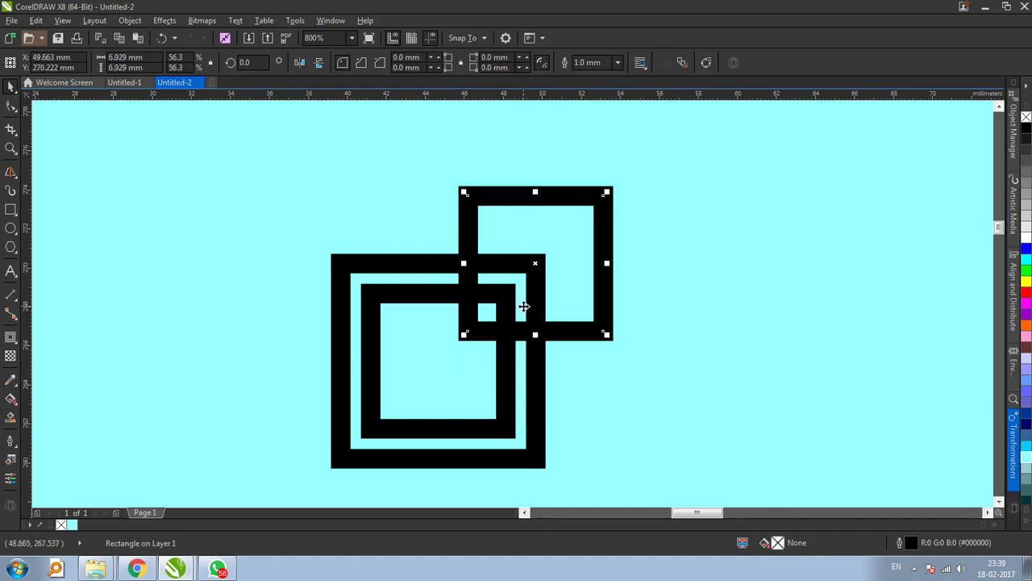
left_click_drag(607, 192, 477, 322)
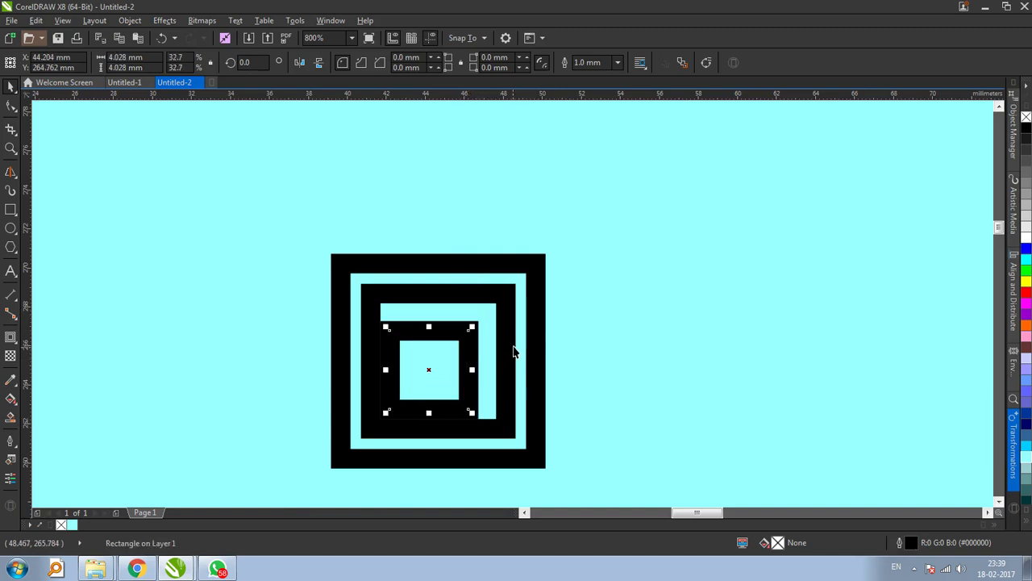
left_click(508, 343, "shift")
key("c")
key("e")
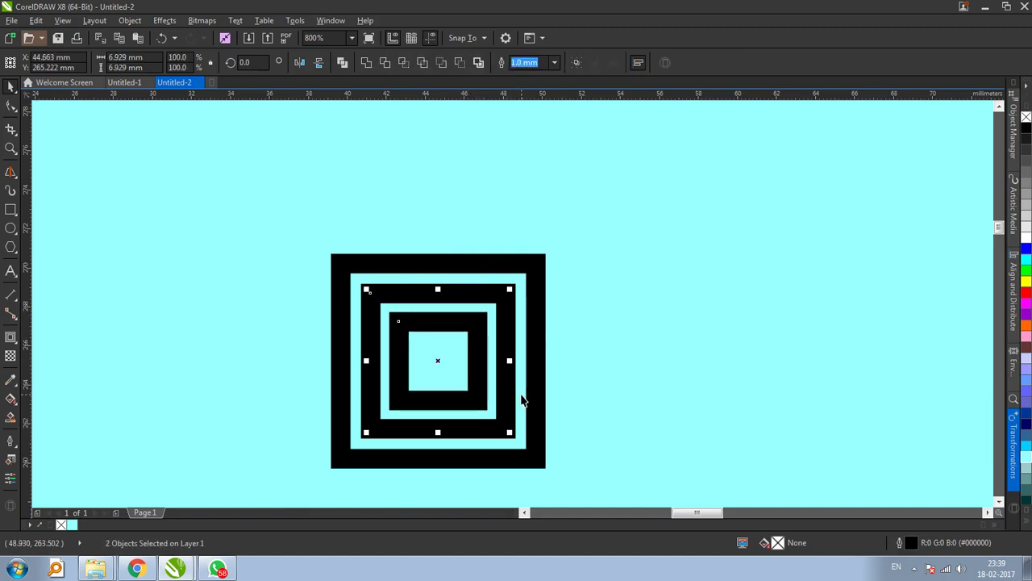
Step: Shrink the innermost square about its centre to about 3.5 mm per side
left_click(543, 369)
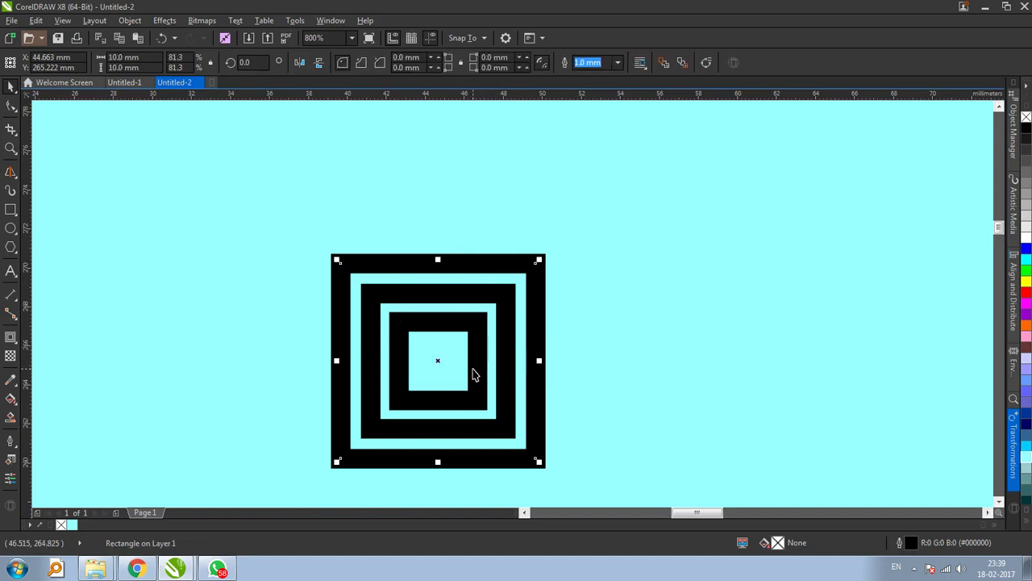
left_click(480, 360)
left_click_drag(481, 317, 478, 322)
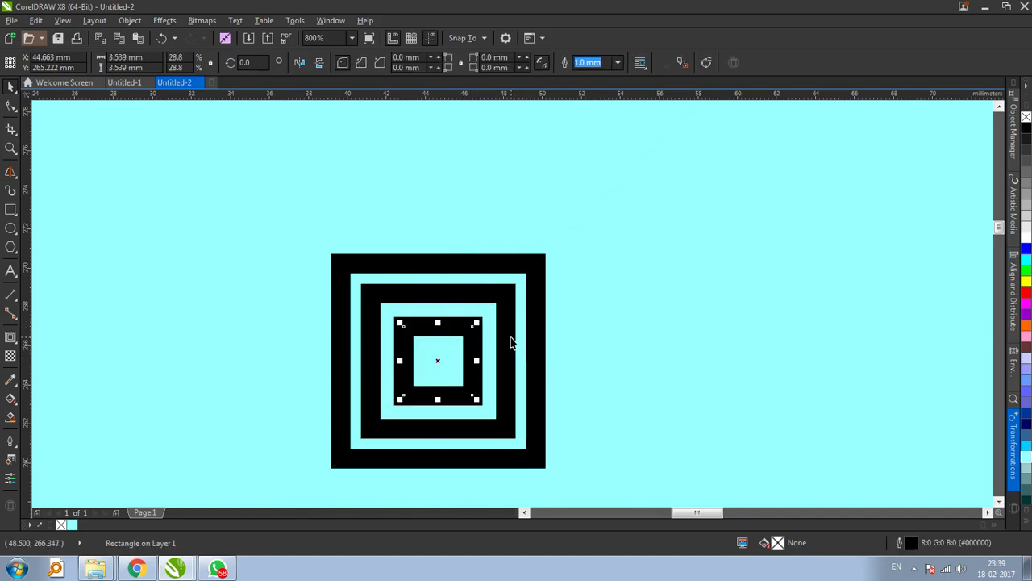
left_click(509, 340, "shift")
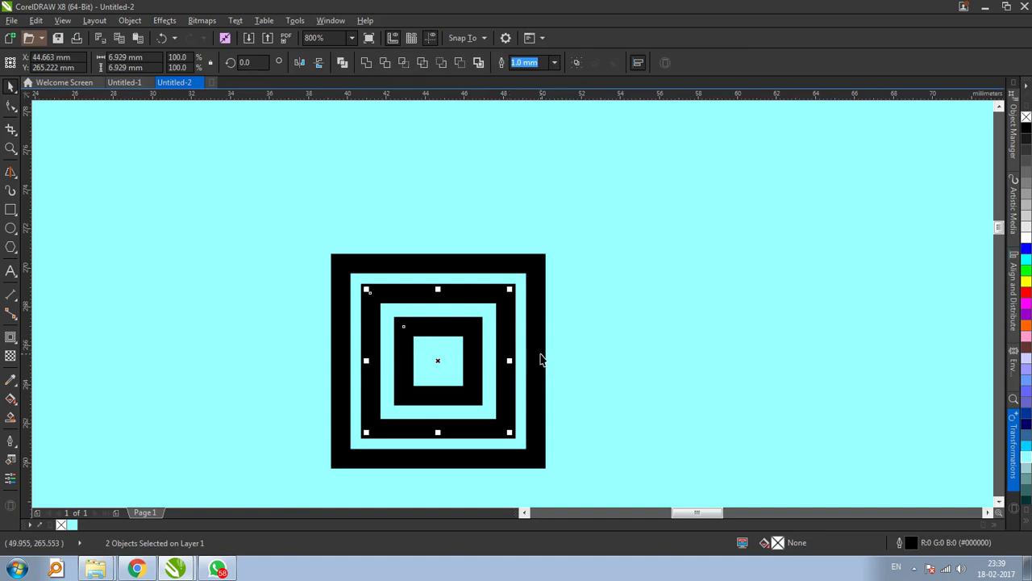
left_click(540, 359)
left_click(476, 369)
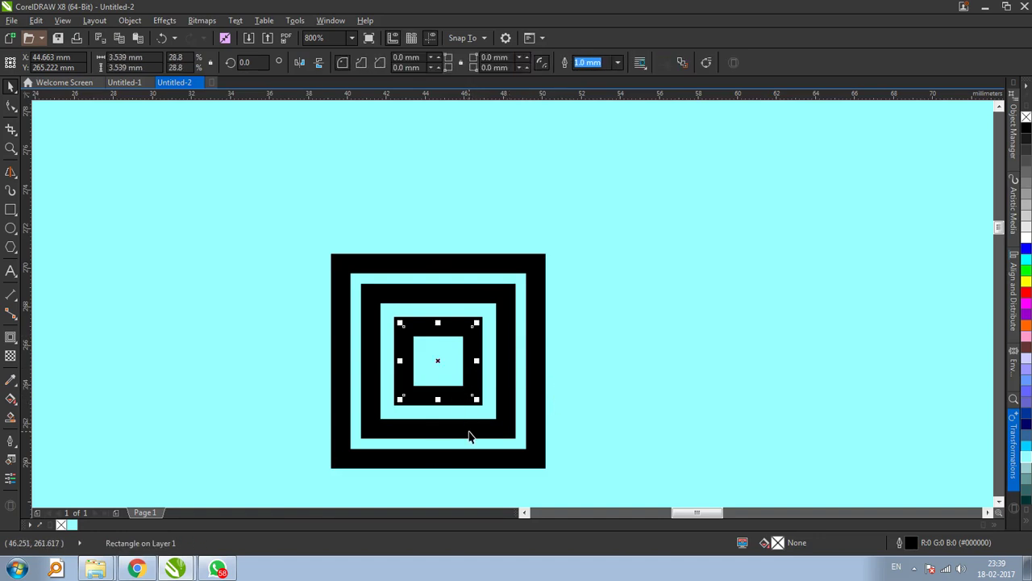
Step: Even out the gaps by shrinking the middle square to about 6.6 mm and the innermost to about 2.8 mm about their centres
left_click(510, 321)
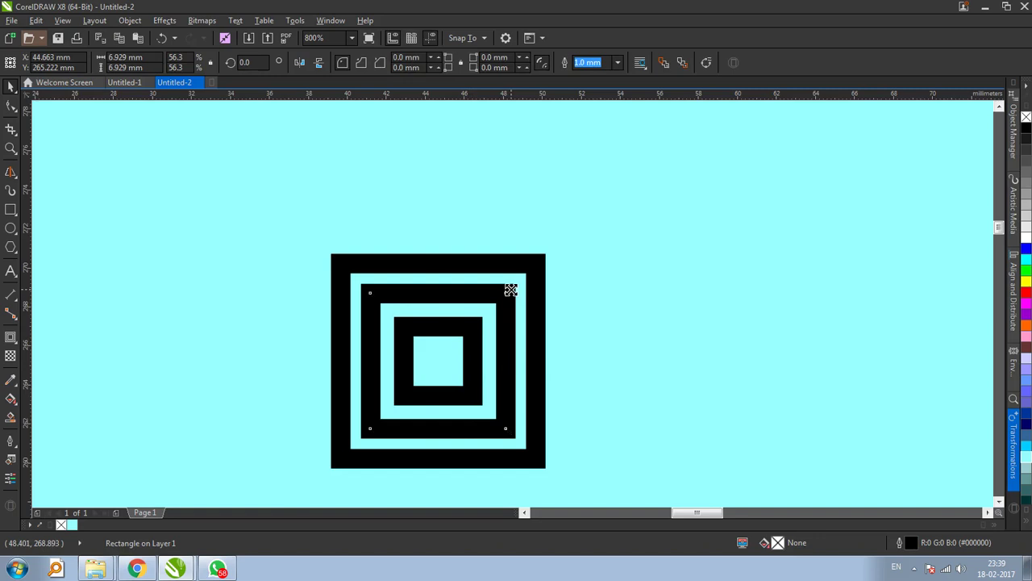
left_click_drag(511, 289, 506, 292)
left_click(541, 350)
left_click(473, 351)
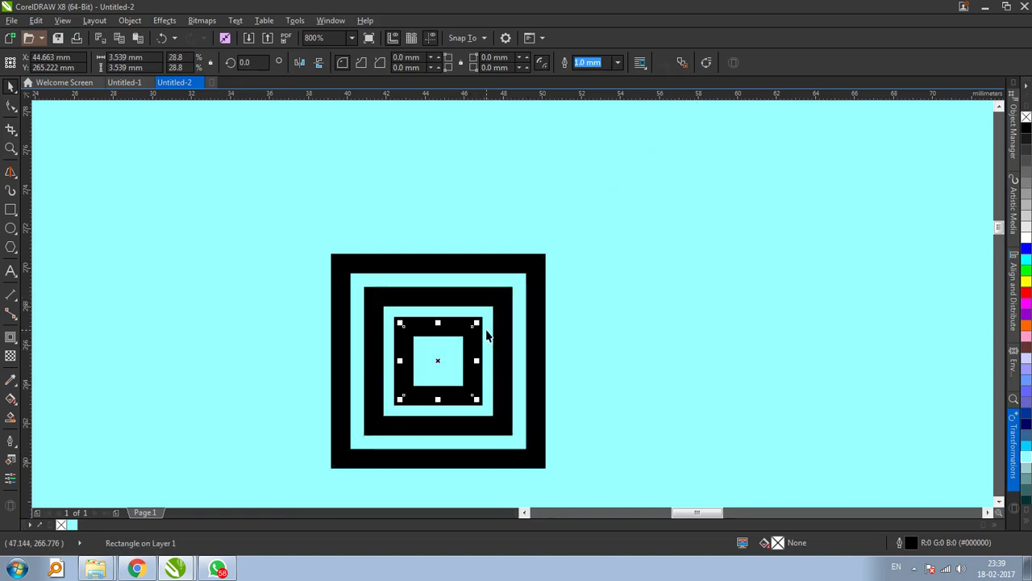
left_click_drag(476, 323, 469, 330)
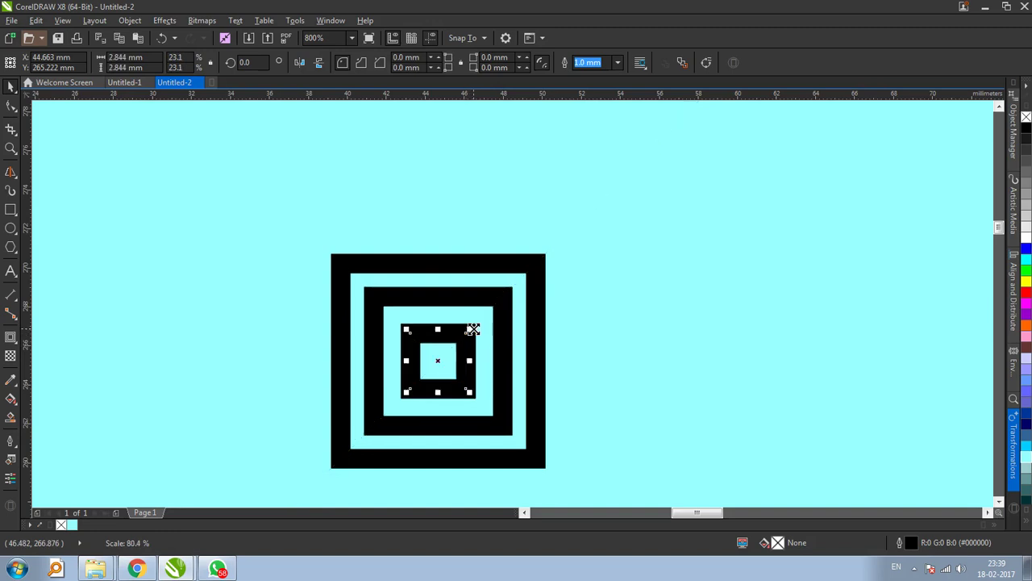
left_click(511, 426)
Step: Select all three concentric squares and group them
scroll(460, 373, "down", 1)
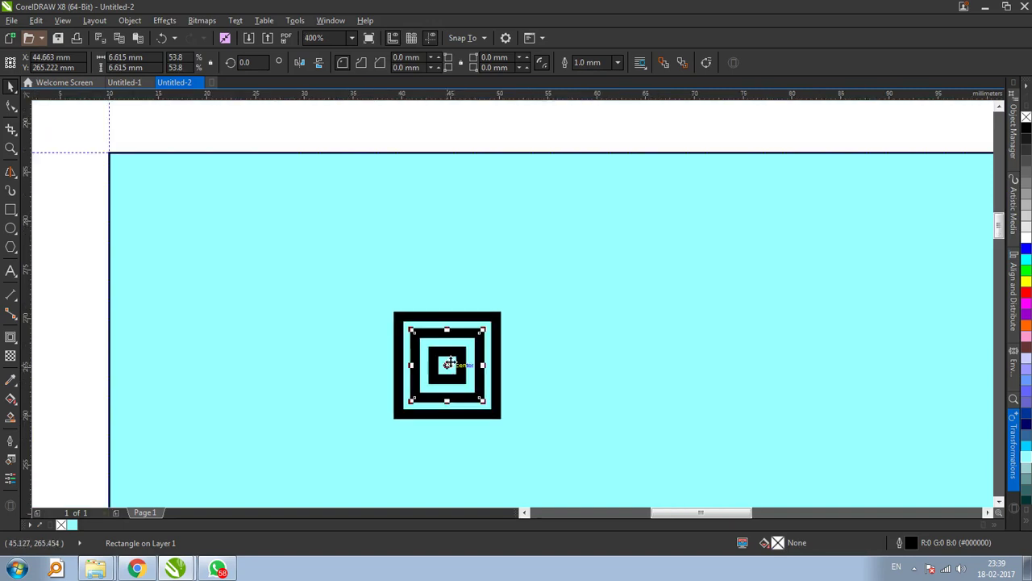
left_click_drag(352, 105, 568, 473)
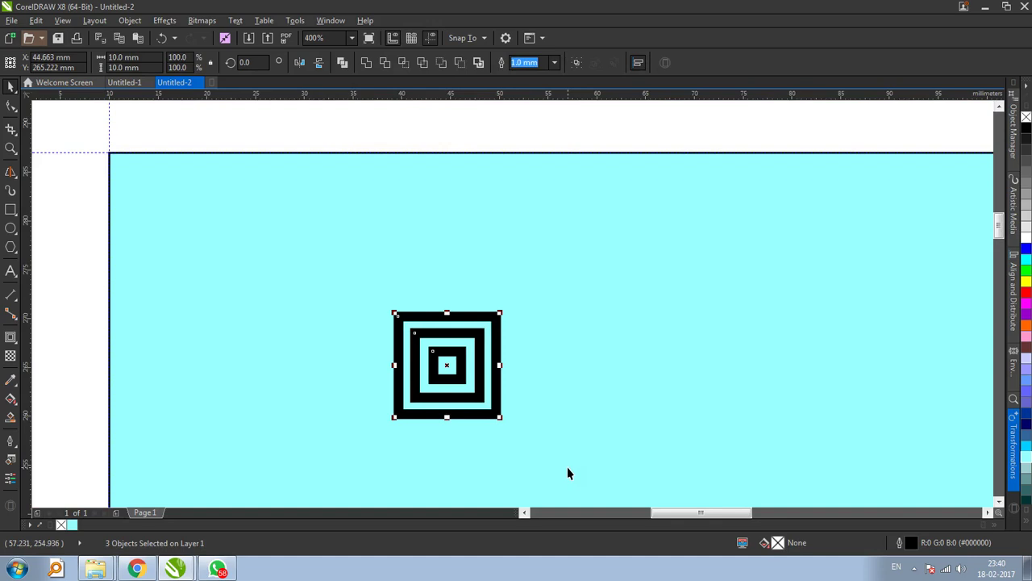
key("ctrl+g")
Step: Move the grouped squares to the upper-left corner of the cyan rectangle, snapped to the guideline intersection
scroll(433, 403, "down", 1)
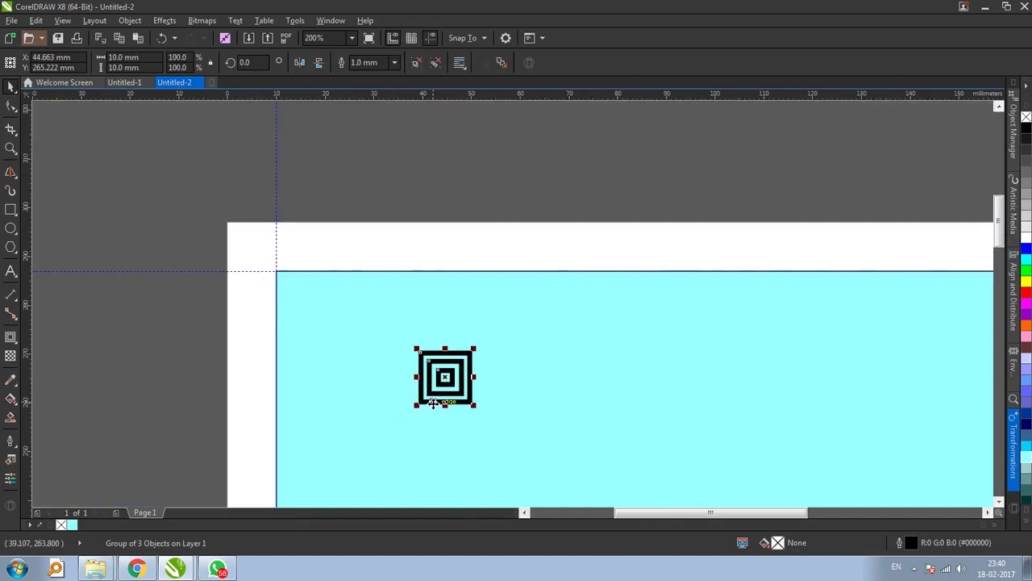
scroll(450, 431, "up", 1)
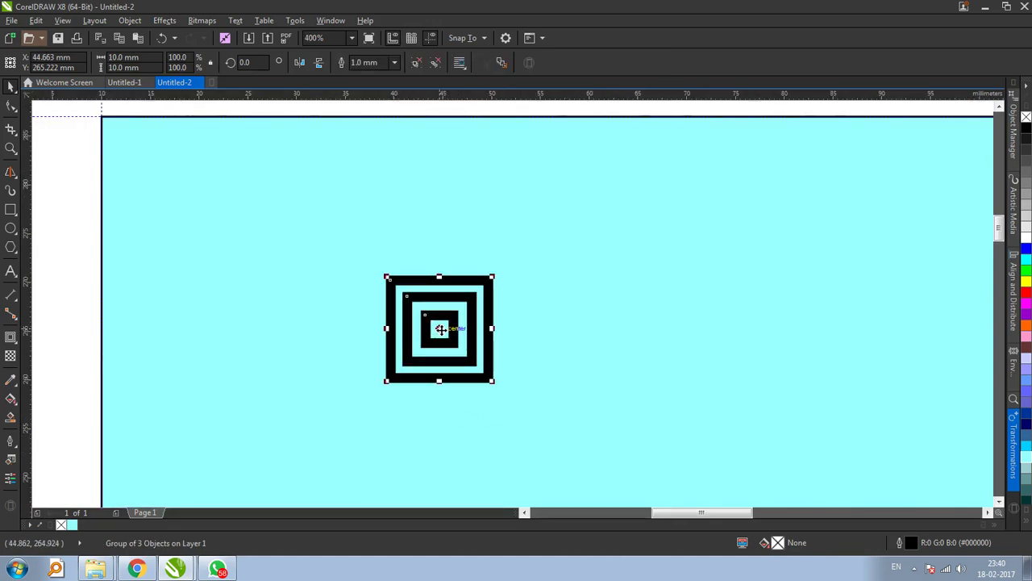
left_click_drag(437, 328, 155, 167)
scroll(190, 255, "down", 1)
scroll(167, 212, "up", 2)
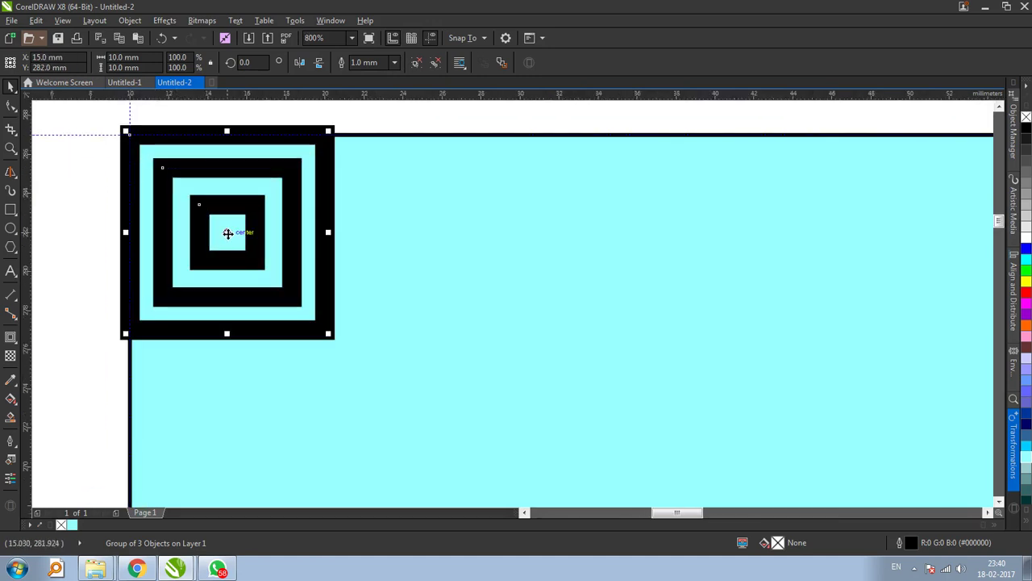
mouse_move(227, 233)
left_mouse_down()
mouse_move(266, 276)
mouse_move(230, 234)
left_mouse_up()
Step: Create one copy of the grouped squares directly to its right with a Position transformation of X 10 mm and Y 0 mm
scroll(165, 233, "down", 2)
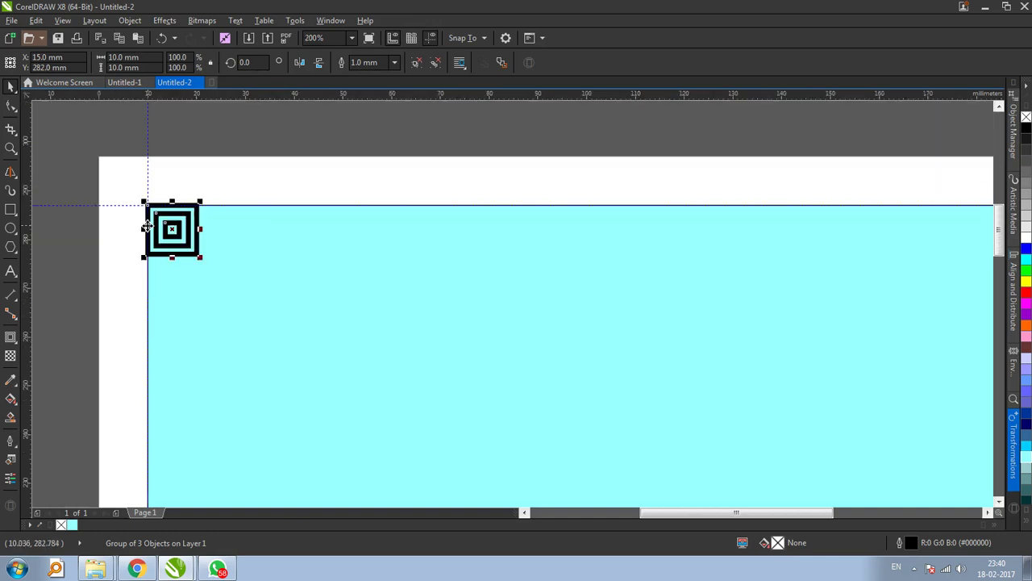
left_click(130, 20)
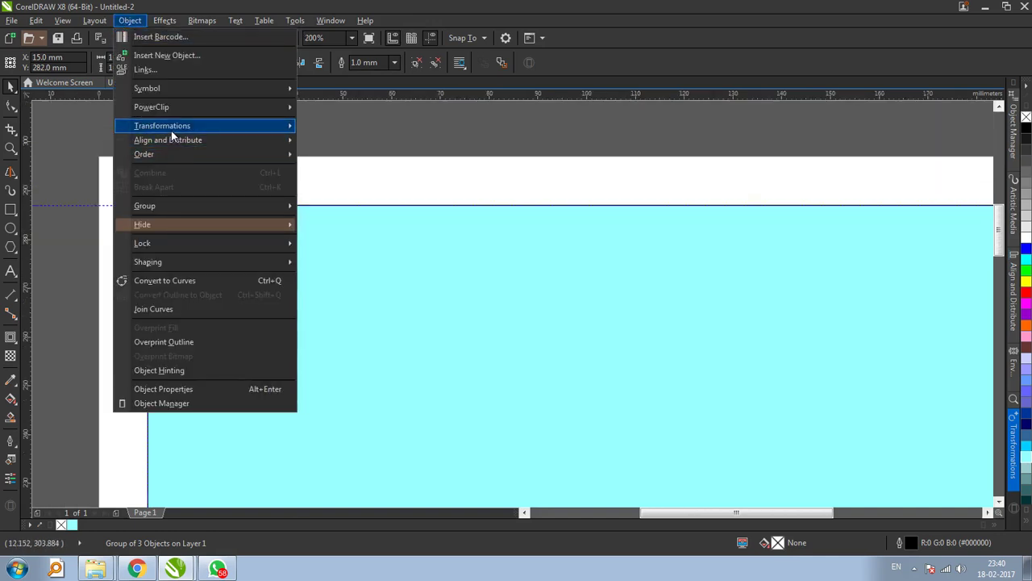
mouse_move(169, 129)
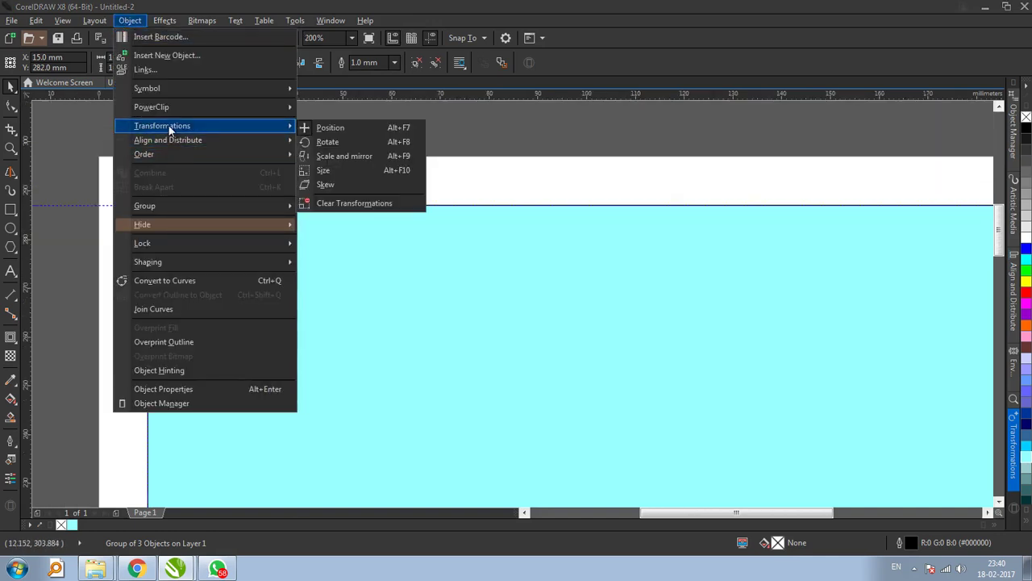
left_click(350, 127)
left_click(1014, 447)
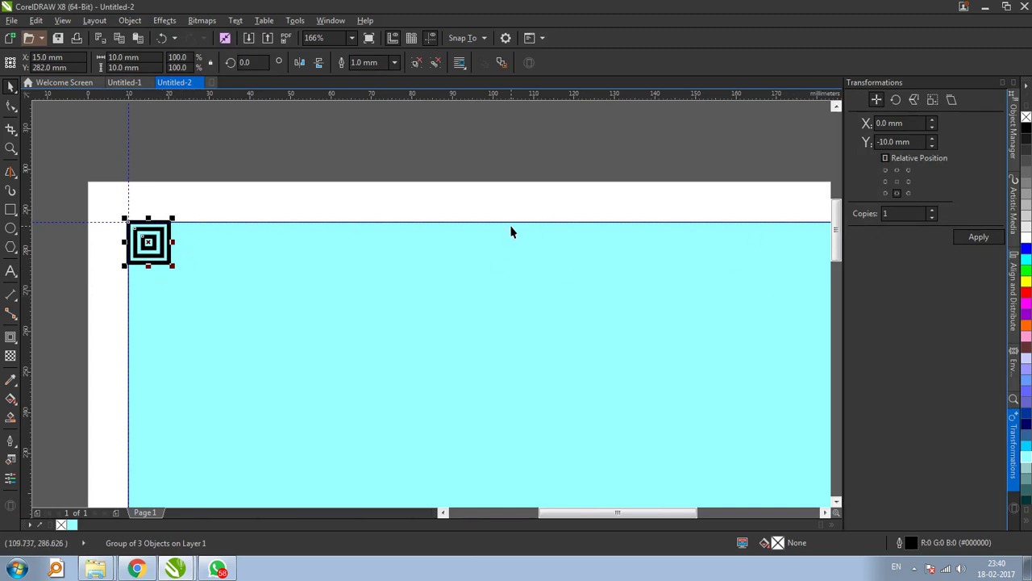
left_click(908, 181)
left_click(983, 236)
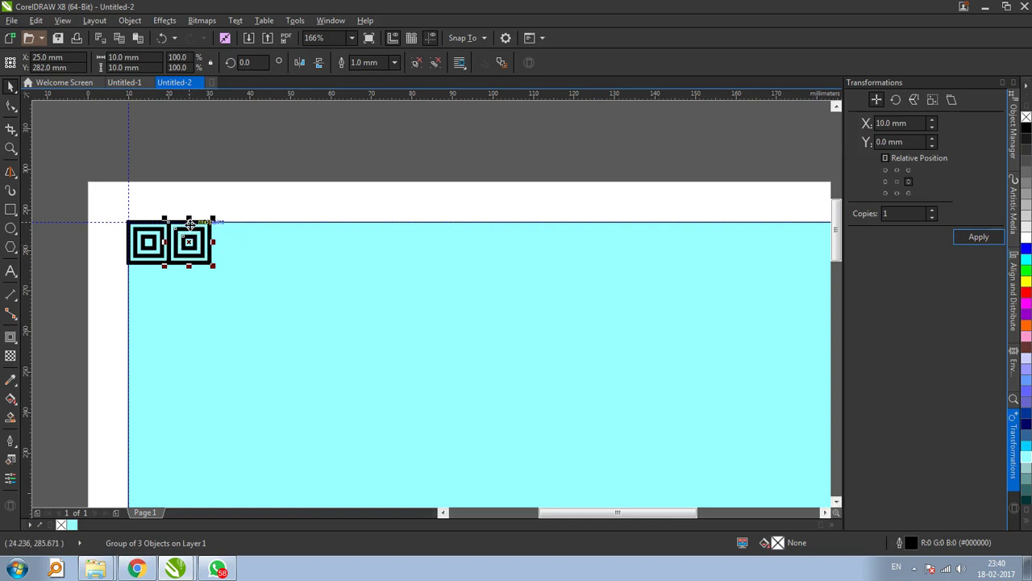
Step: Repeat the motif rightward along the rectangle's upper edge in two batches of 10 copies, offset X 10 mm and Y 0 mm
scroll(104, 255, "down", 2)
scroll(173, 239, "up", 2)
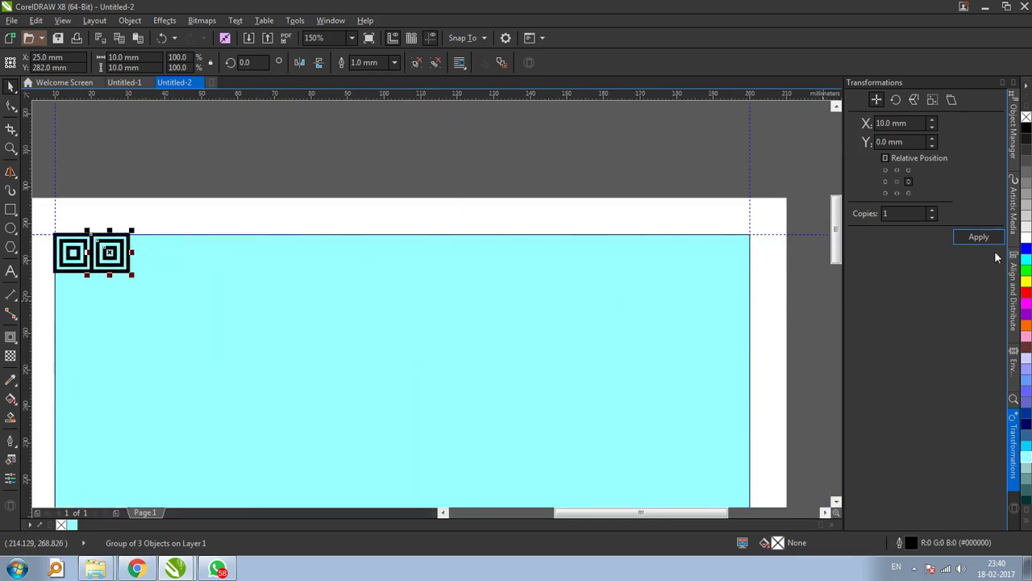
left_click(932, 211)
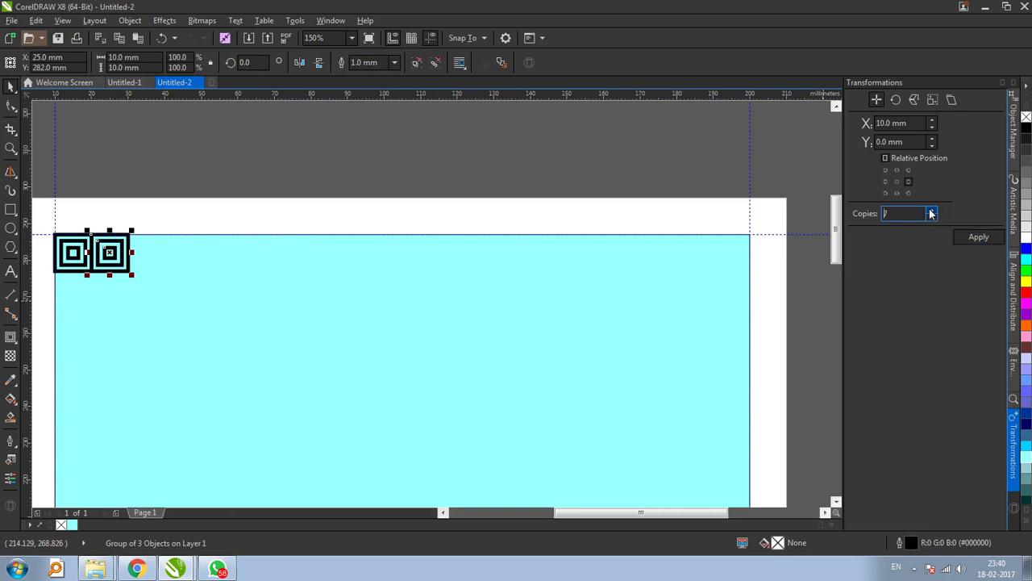
left_click(974, 237)
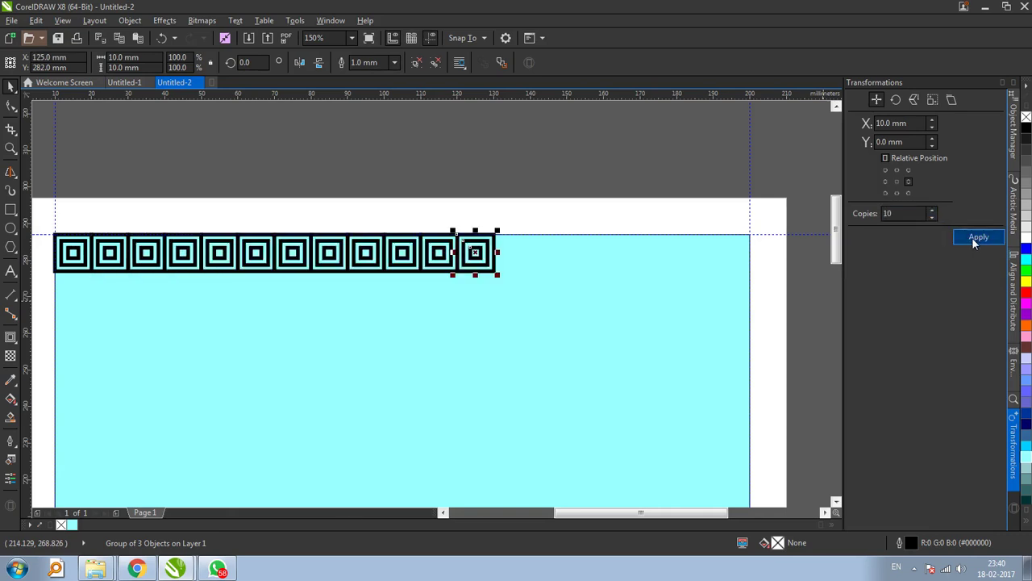
left_click(973, 237)
Step: Delete the three motifs at the row's end that extend past the right margin guideline
scroll(412, 240, "down", 2)
scroll(602, 244, "up", 2)
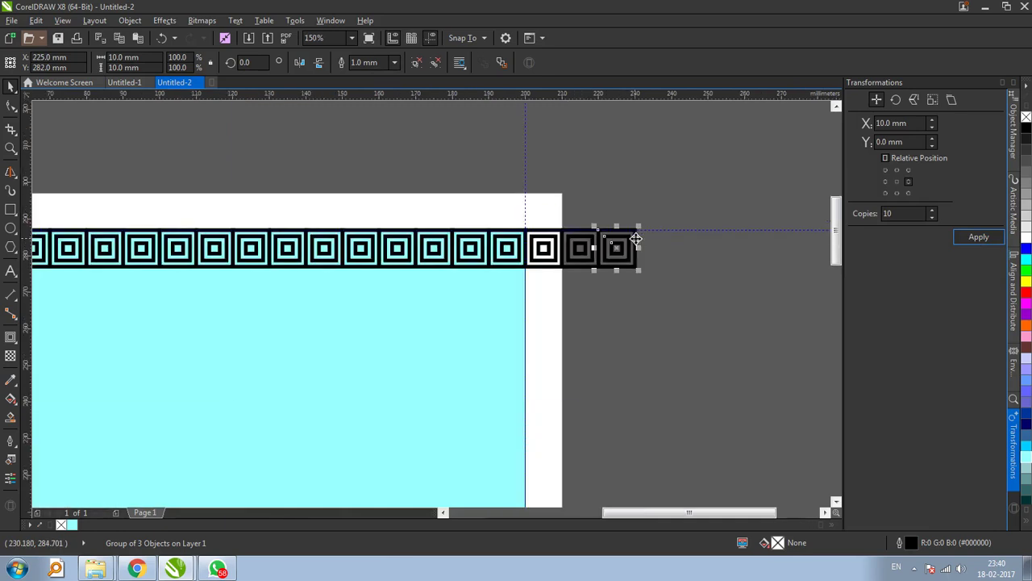
left_click_drag(679, 182, 526, 343)
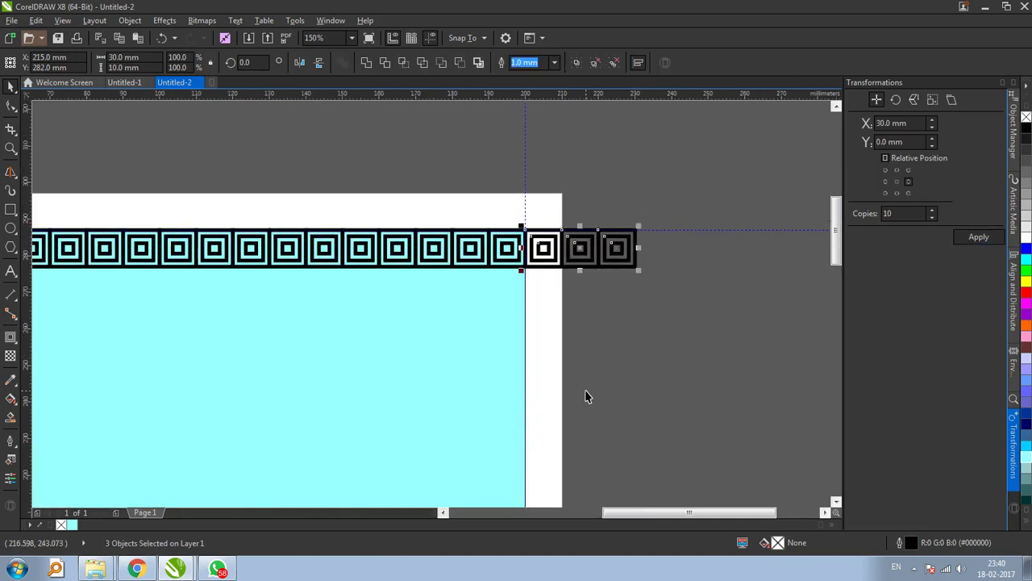
key("Delete")
scroll(529, 237, "down", 2)
scroll(593, 189, "up", 3)
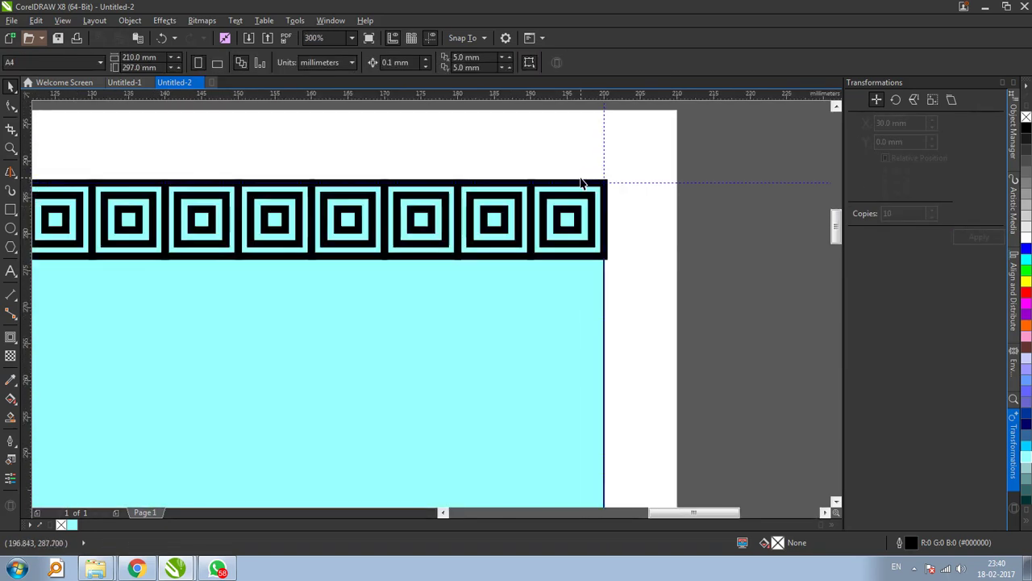
Step: Repeat the upper-right corner motif down the rectangle's right edge in three batches of 10 copies, offset X 0 mm and Y -10 mm
scroll(593, 190, "down", 1)
left_click(586, 219)
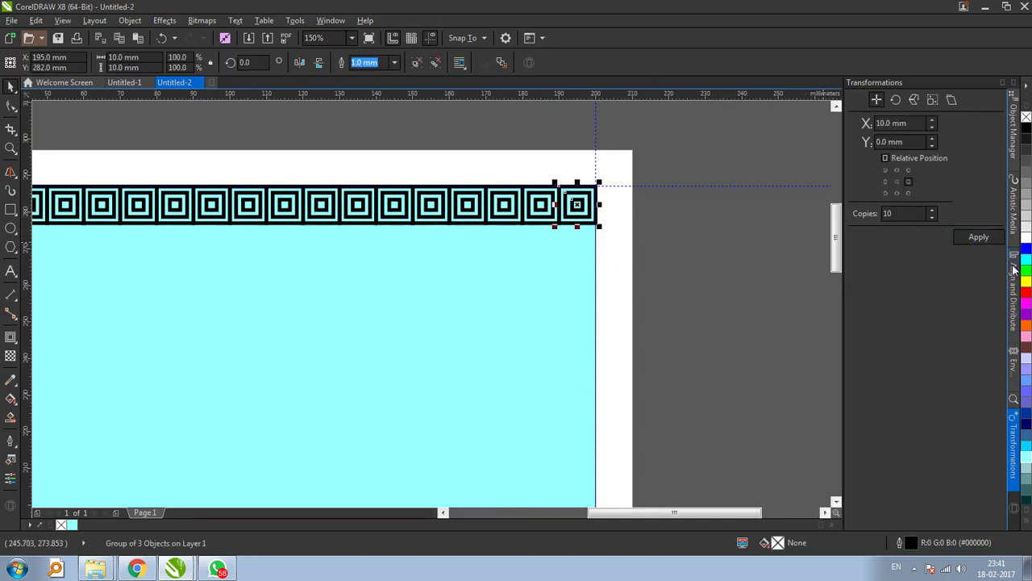
left_click(975, 238)
key("ctrl+z")
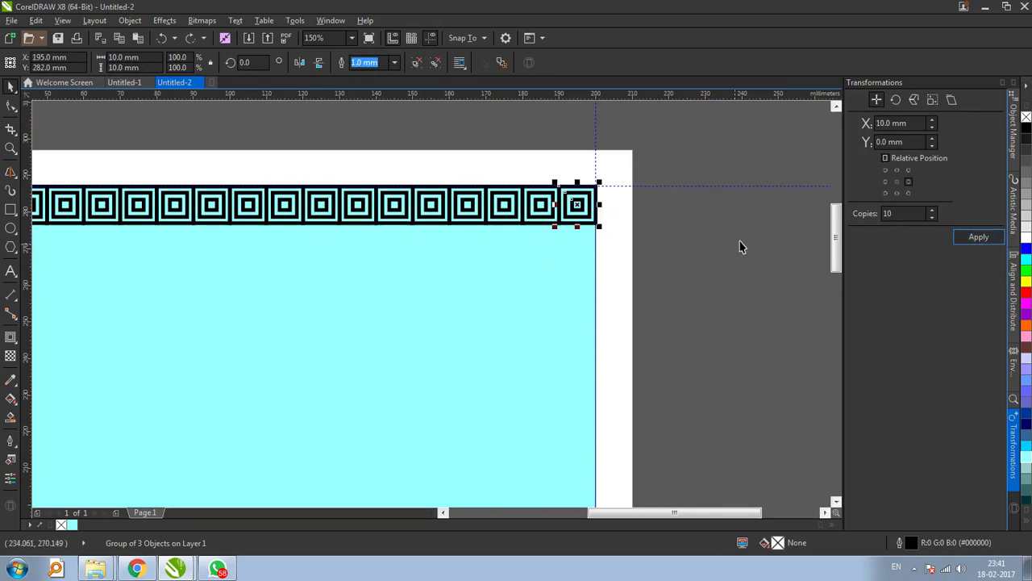
left_click(897, 193)
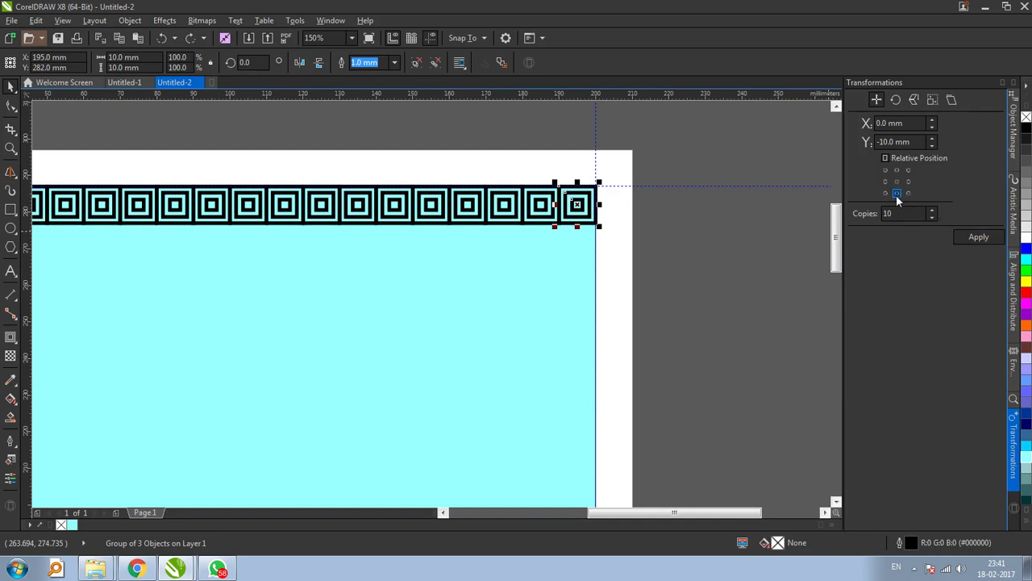
left_click(988, 240)
scroll(433, 182, "down", 4)
scroll(450, 337, "up", 2)
scroll(450, 337, "down", 2)
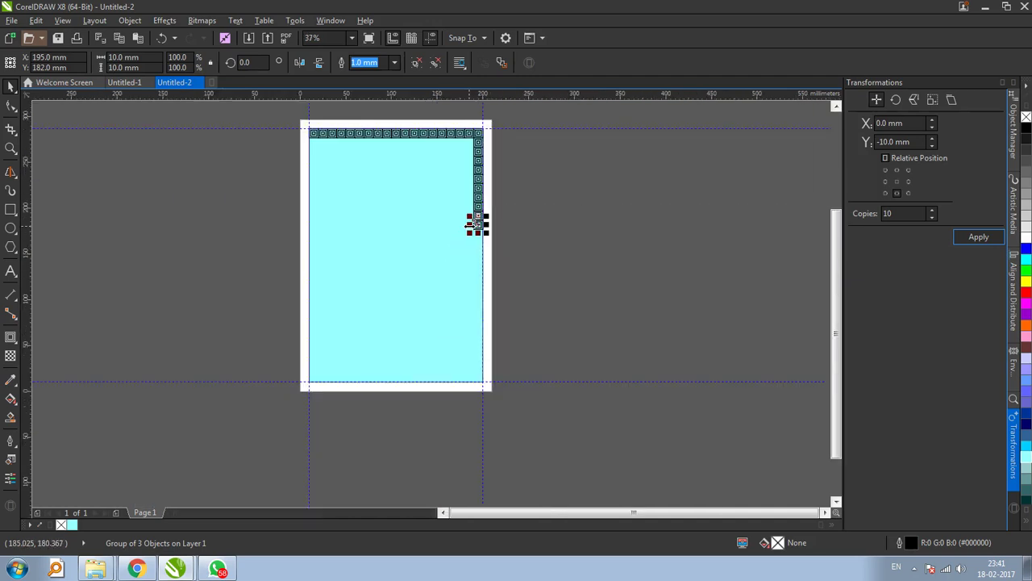
left_click(970, 239)
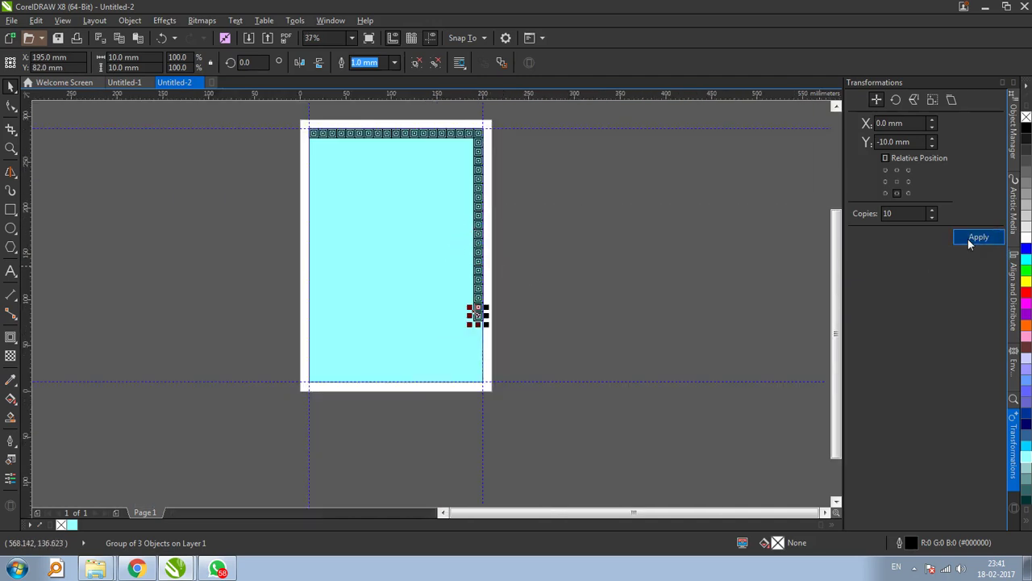
left_click(970, 240)
Step: Delete the three lowest motifs of the right column that overrun the page's lower margin
scroll(501, 378, "up", 4)
left_click_drag(616, 439, 455, 273)
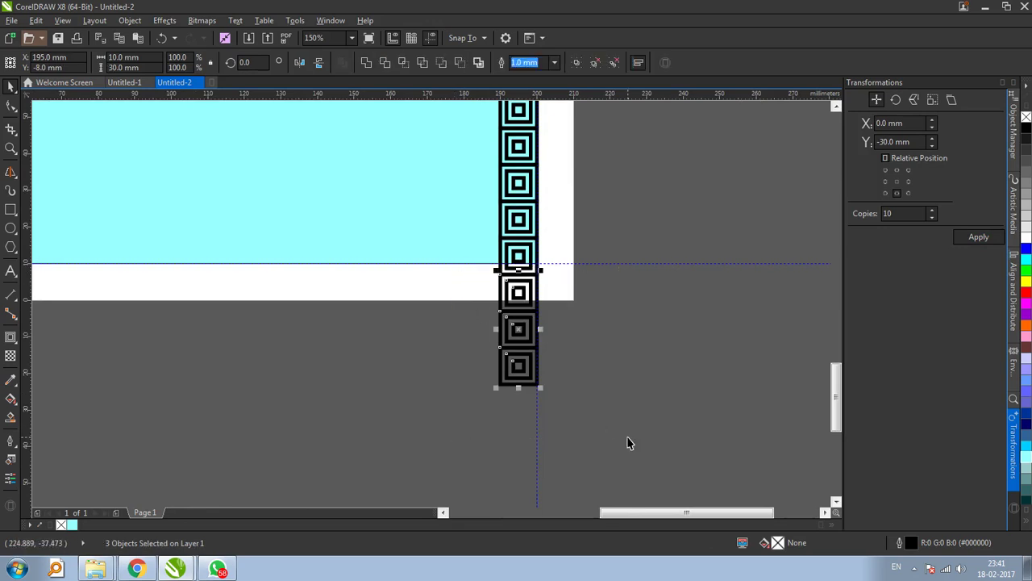
key("Delete")
scroll(572, 370, "down", 2)
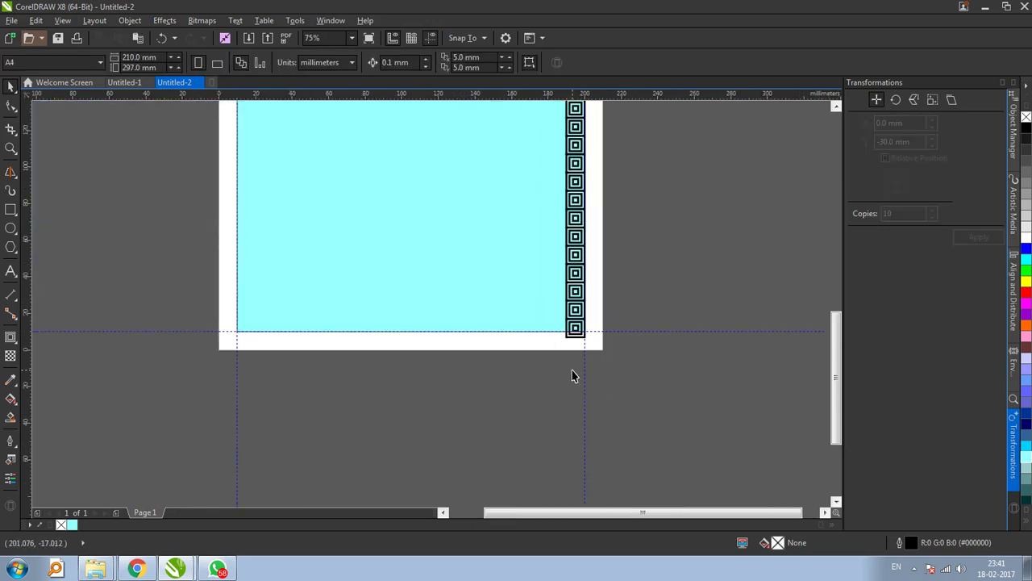
Step: Repeat the lower-right motif leftward along the lower edge in two batches of 10 copies, offset X -10 mm and Y 0 mm
scroll(557, 335, "up", 2)
left_click(593, 341)
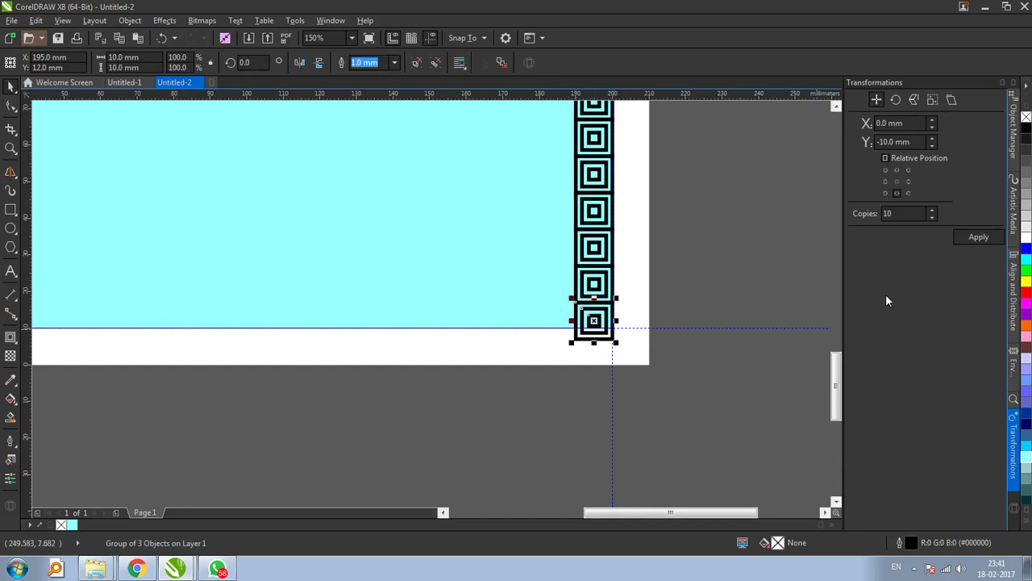
left_click(885, 182)
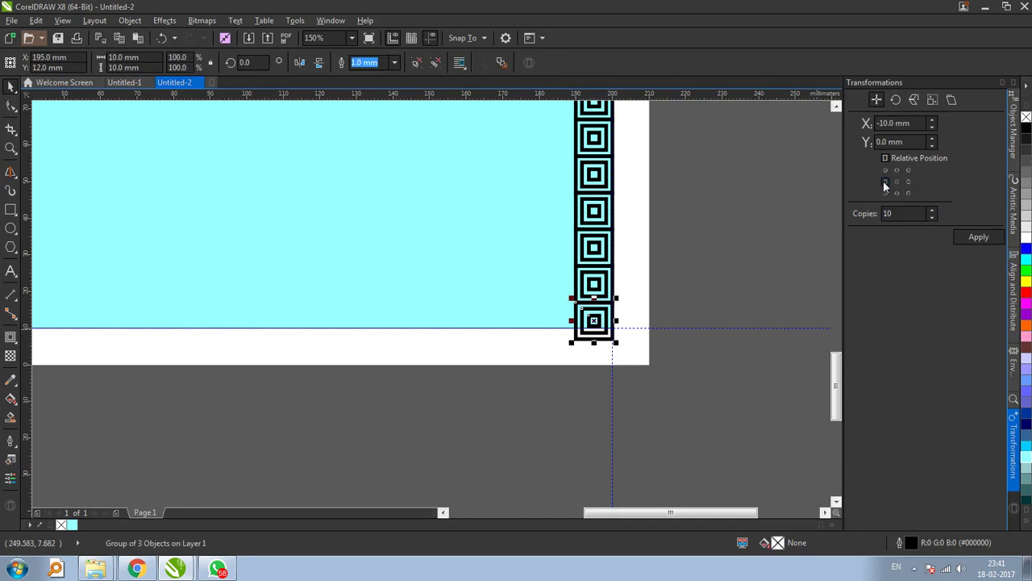
left_click(976, 237)
scroll(772, 272, "down", 2)
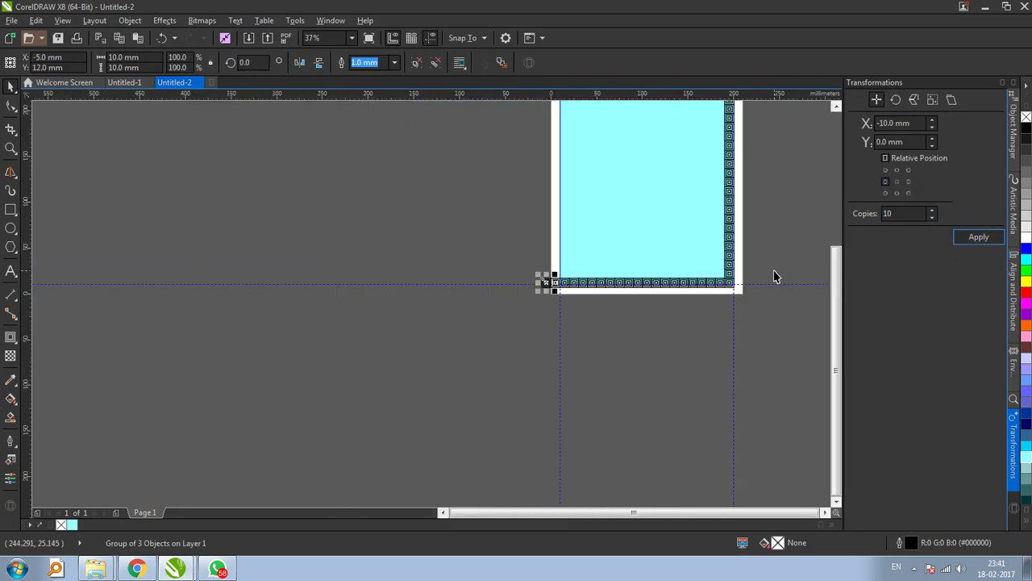
Step: Delete the two motifs of the lower row that extend past the left margin guideline
scroll(688, 299, "up", 1)
scroll(281, 330, "up", 1)
left_click_drag(444, 299, 327, 216)
left_click(610, 380)
scroll(595, 472, "down", 4)
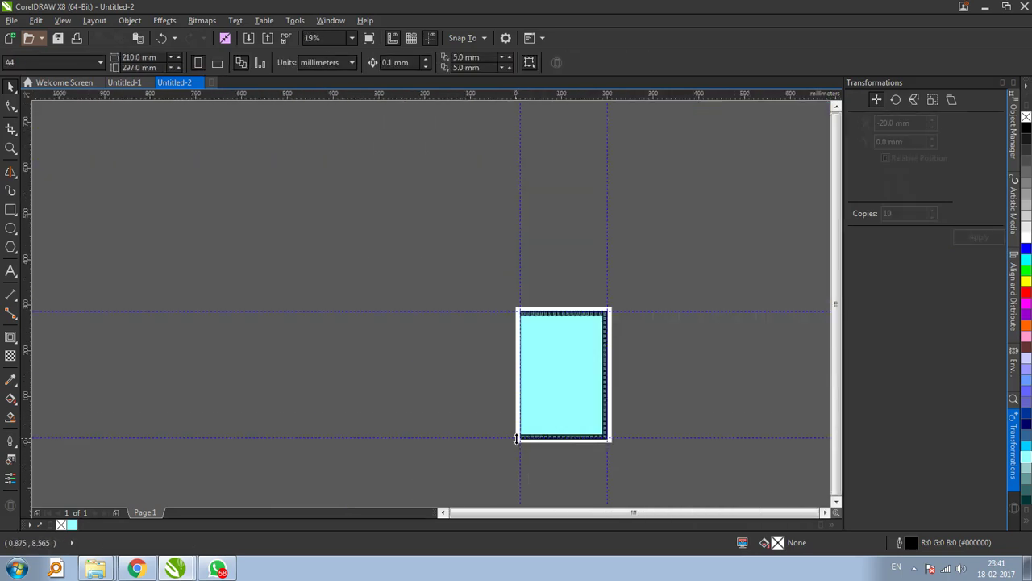
Step: Repeat the lower-left corner motif upward along the left edge in two batches of 10 copies, offset X 0 mm and Y 10 mm
scroll(532, 439, "up", 2)
left_click(547, 443)
scroll(433, 410, "down", 1)
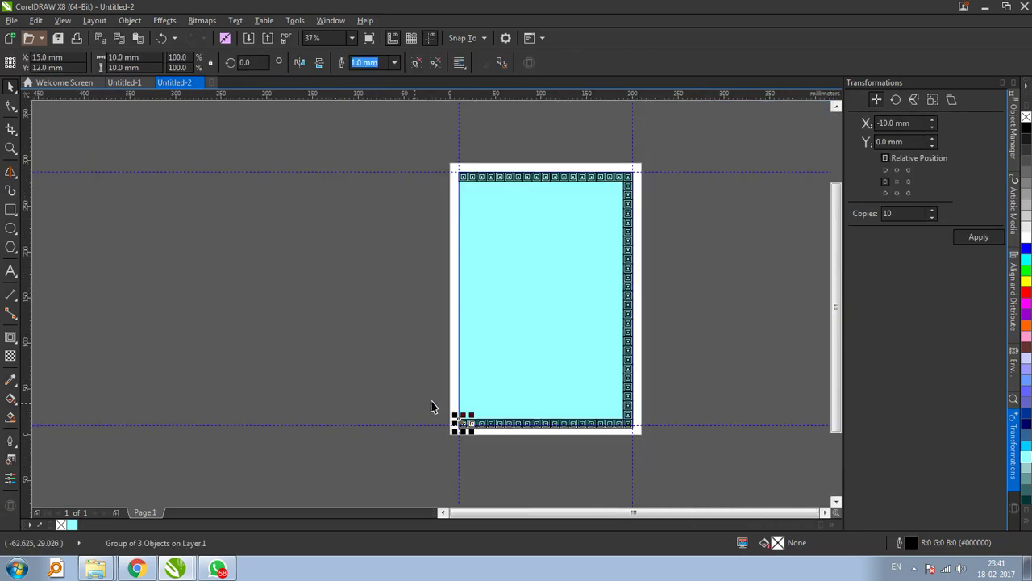
left_click(896, 171)
left_click(977, 239)
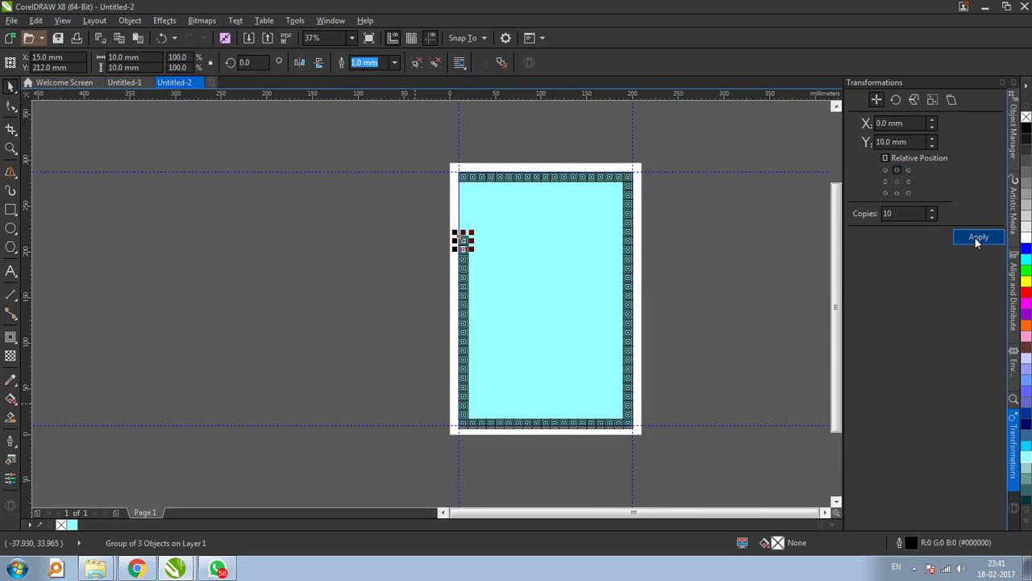
Step: Reduce the copy count to 1 and add single copies upward until the left column meets the upper row, then deselect
left_click(932, 216)
left_click(932, 216)
left_click(933, 216)
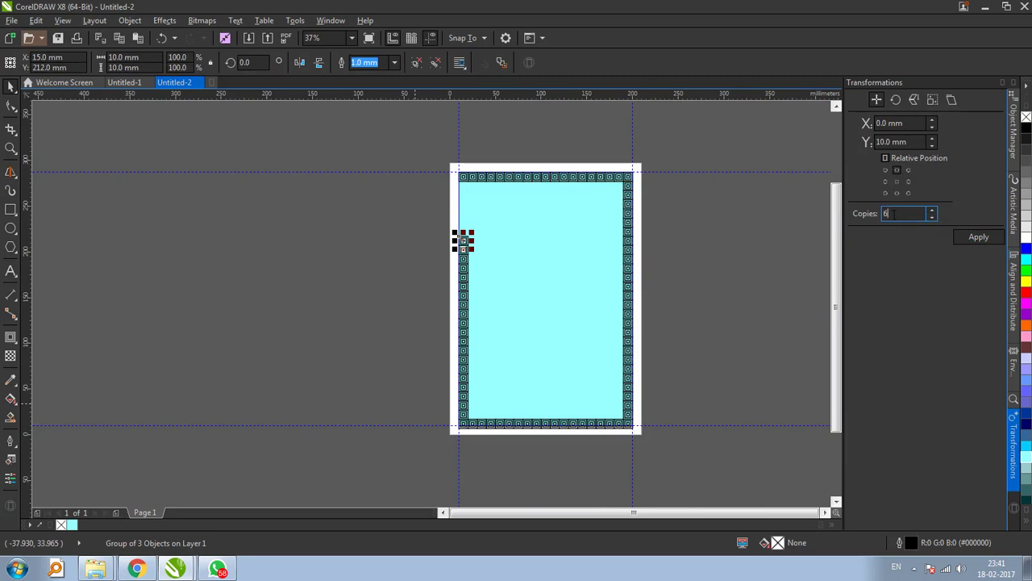
key("BackSpace")
type("1")
left_click(977, 238)
left_click(977, 239)
left_click(977, 239)
left_click(977, 239)
left_click(977, 238)
scroll(500, 178, "up", 1)
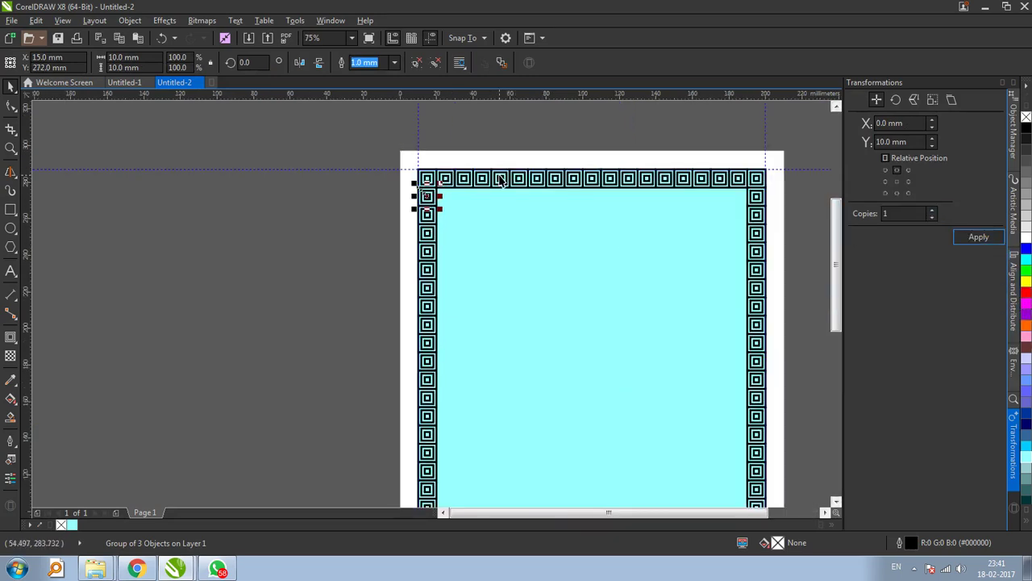
left_click(249, 234)
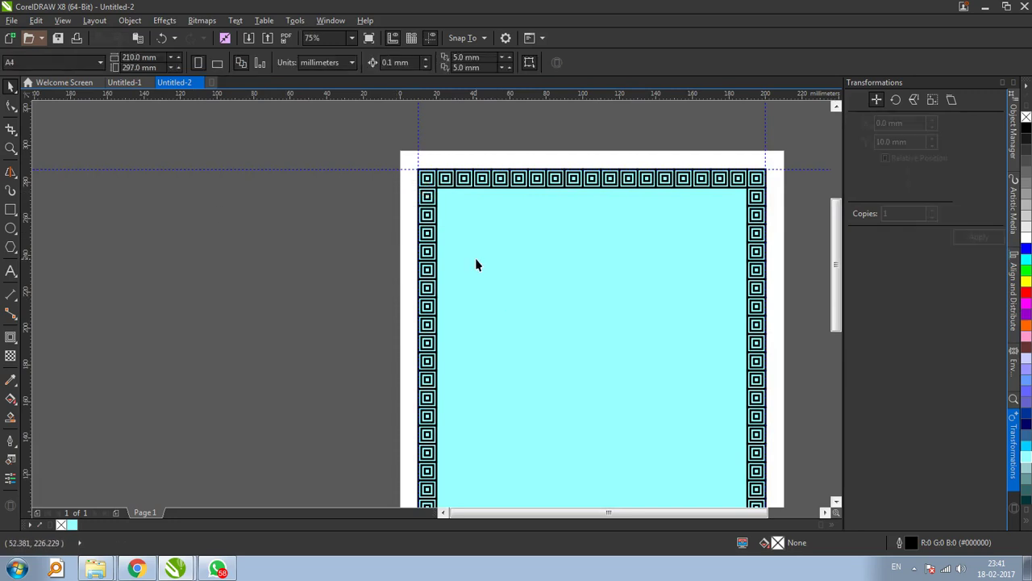
Step: Move the cyan rectangle off the page to the left and group all the border motifs
scroll(426, 173, "up", 2)
scroll(369, 162, "down", 3)
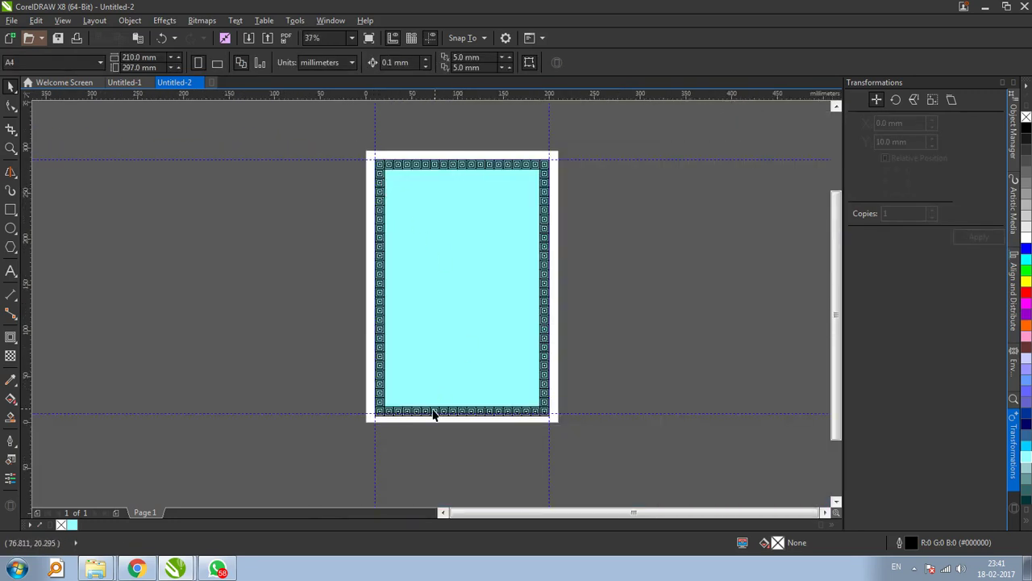
scroll(433, 414, "up", 1)
scroll(428, 426, "down", 1)
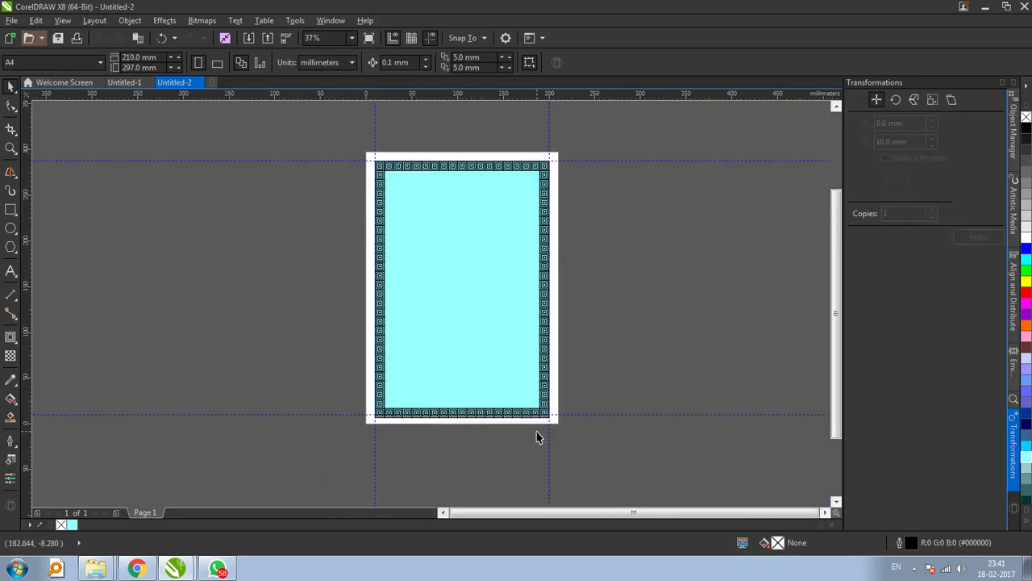
scroll(498, 436, "up", 2)
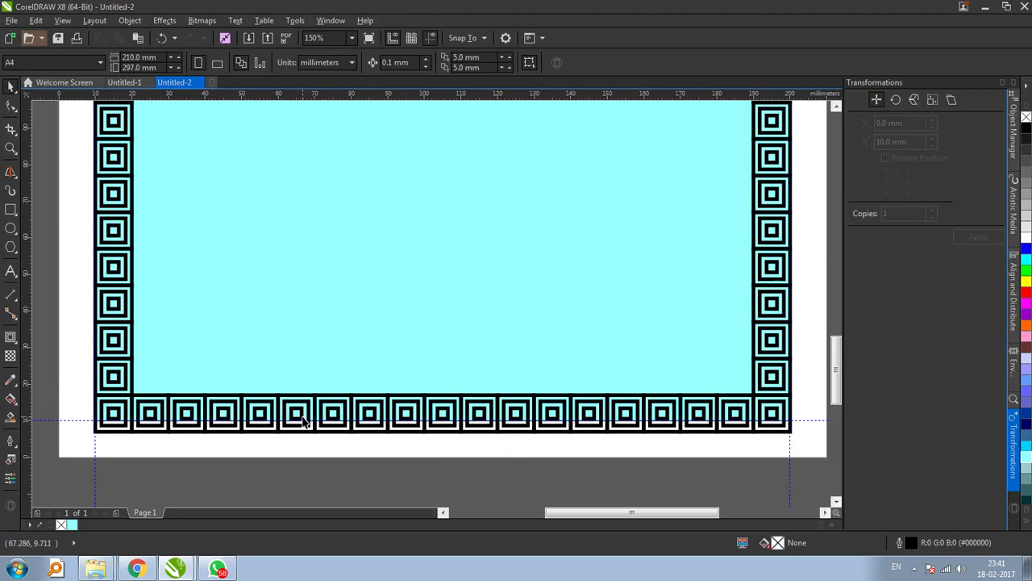
scroll(562, 434, "down", 1)
left_click_drag(517, 292, 145, 272)
scroll(709, 464, "down", 1)
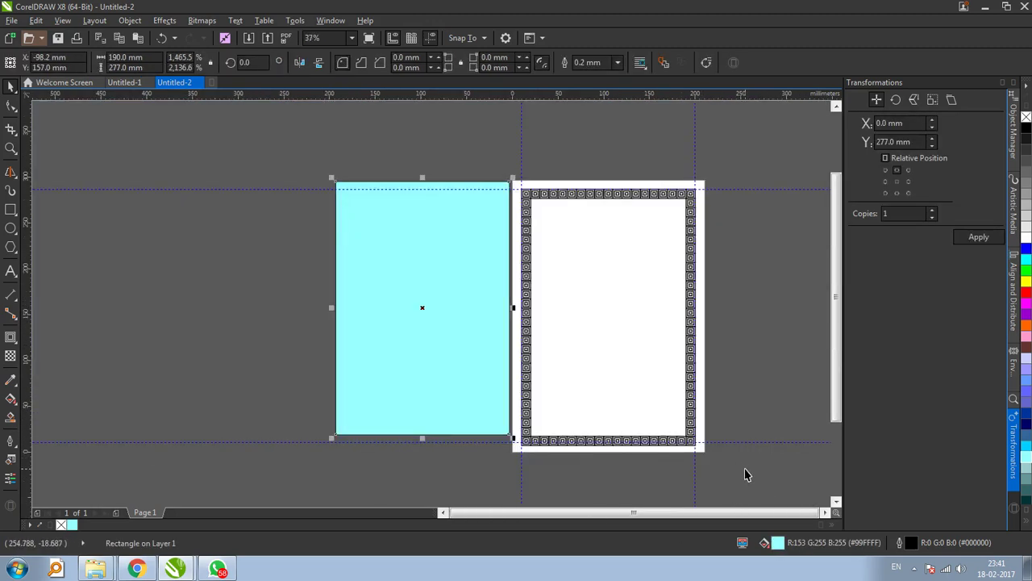
left_click_drag(744, 472, 493, 154)
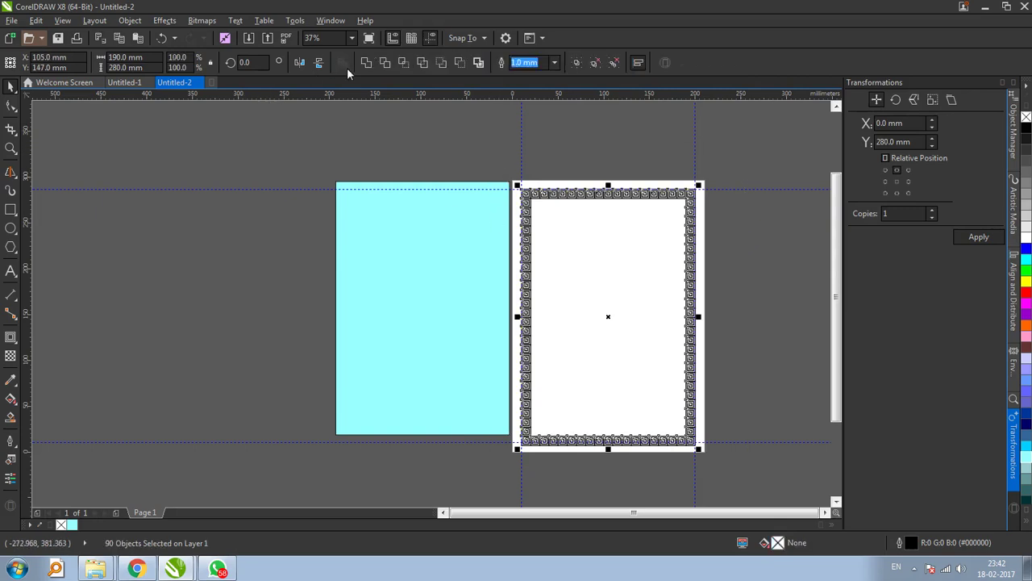
key("ctrl+g")
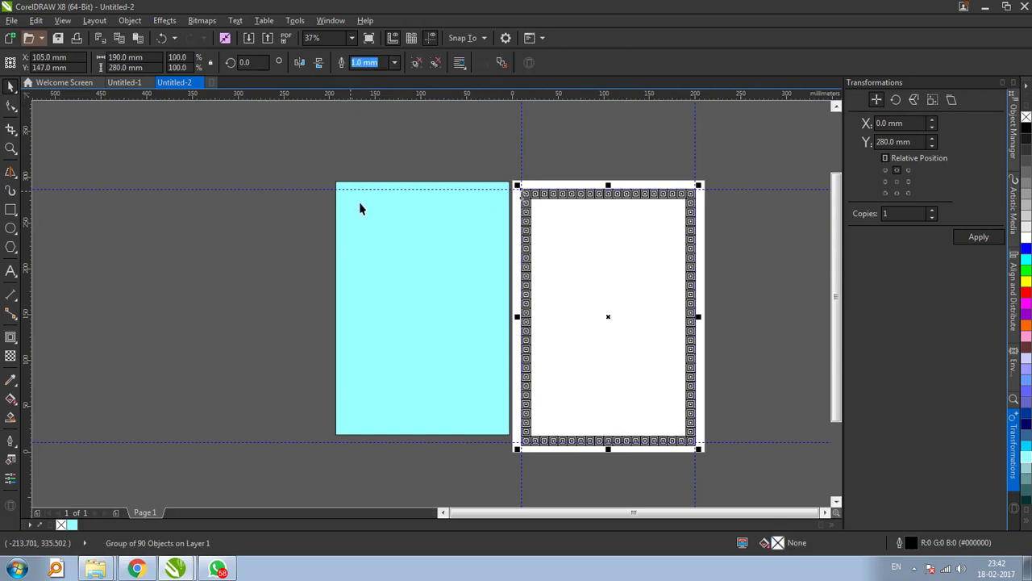
Step: Shrink the border group's height from its lower edge so that the edge meets the bottom margin guideline
scroll(645, 451, "up", 3)
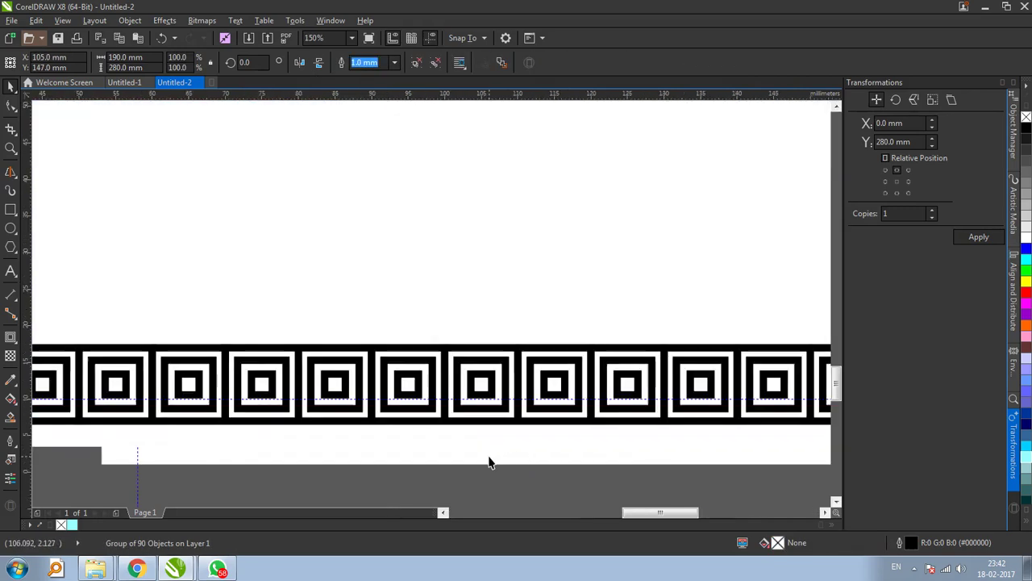
left_click_drag(480, 424, 476, 403)
scroll(476, 403, "up", 5)
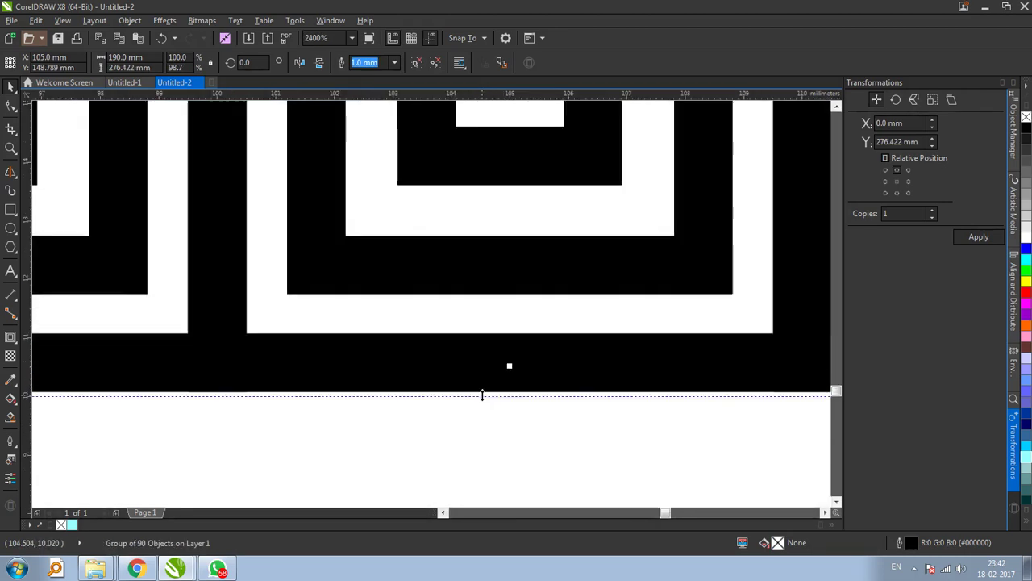
left_click_drag(510, 368, 509, 369)
scroll(508, 369, "down", 5)
scroll(459, 418, "down", 1)
Step: Select the cyan rectangle, center it on the page behind the border, and check the fit at the corners
key("Tab")
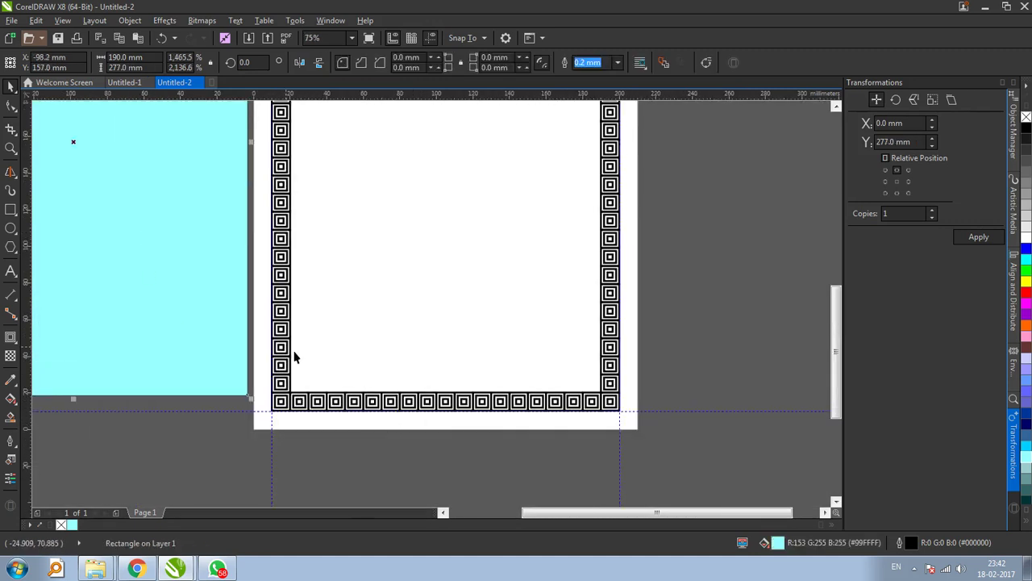
key("p")
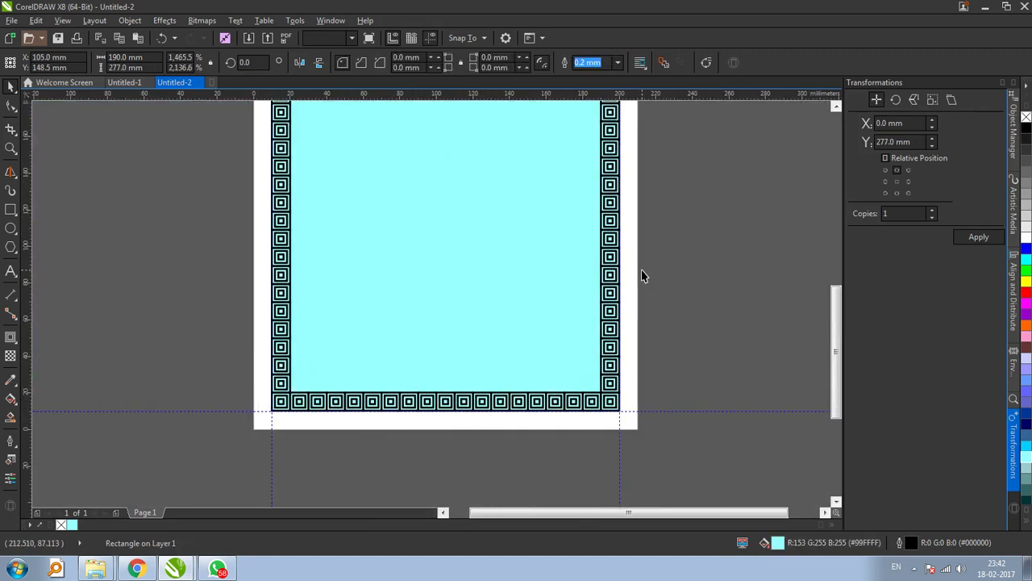
left_click(643, 276)
scroll(548, 373, "down", 2)
scroll(525, 290, "up", 3)
scroll(359, 287, "down", 1)
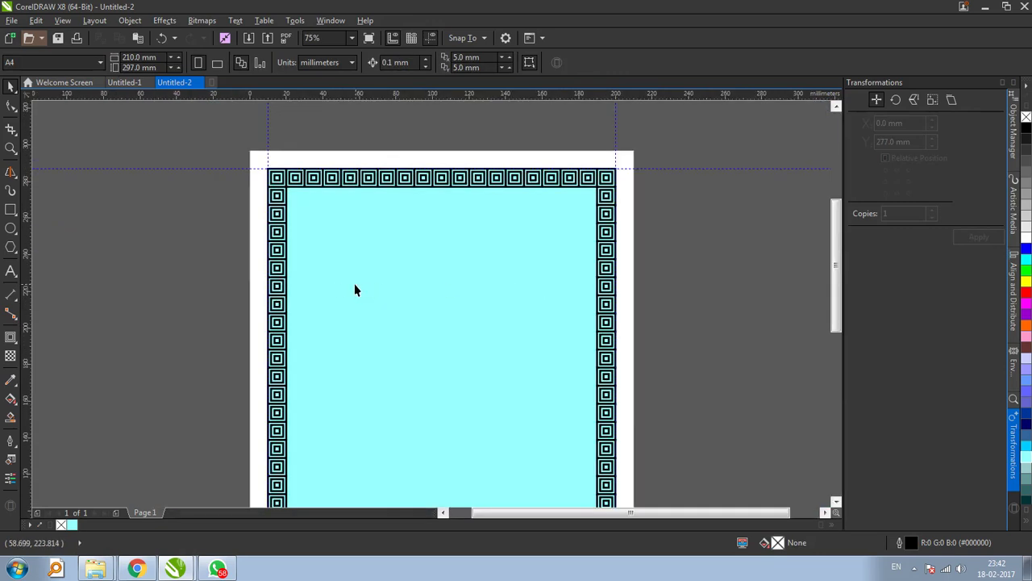
scroll(270, 171, "up", 2)
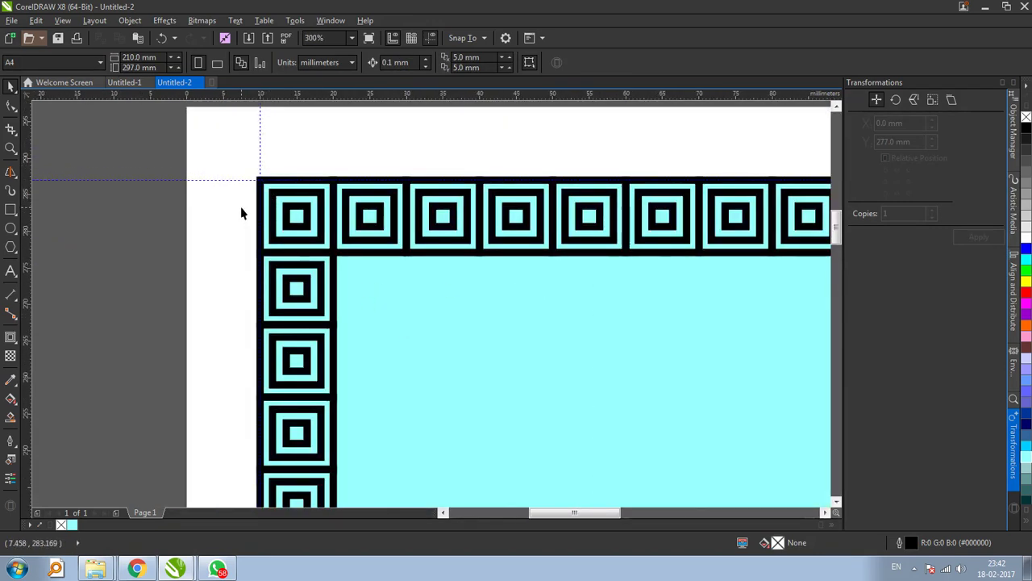
scroll(230, 215, "down", 3)
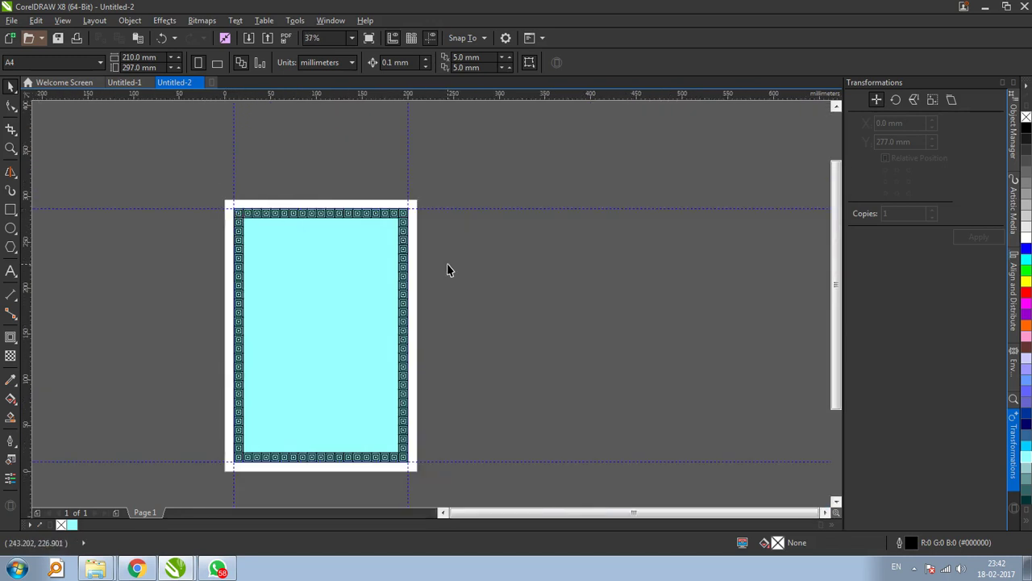
Step: Draw a rectangle about 54.3 by 40.7 mm from the upper-left inner corner of the motif border
scroll(264, 234, "up", 1)
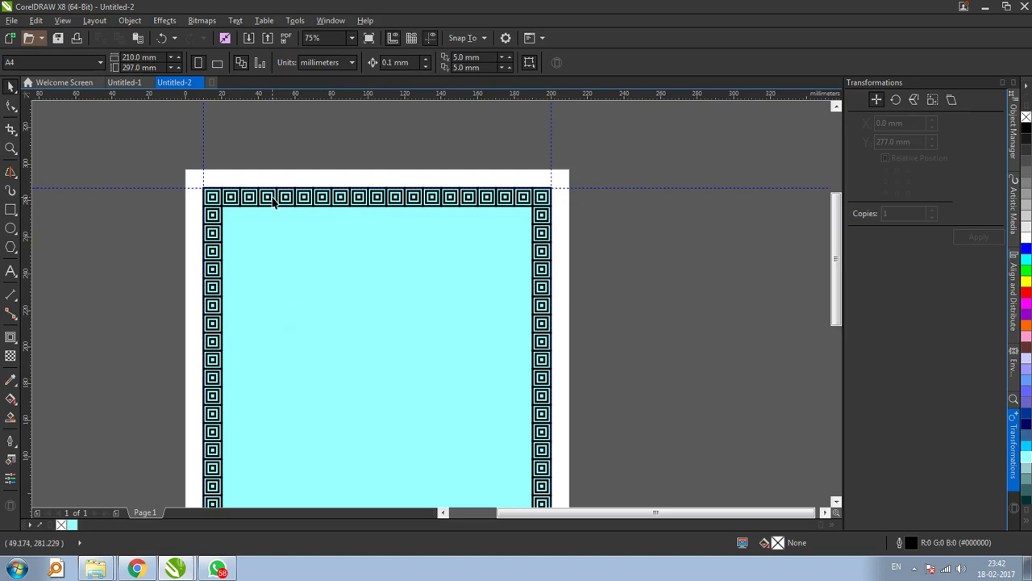
scroll(125, 121, "down", 1)
left_click(11, 209)
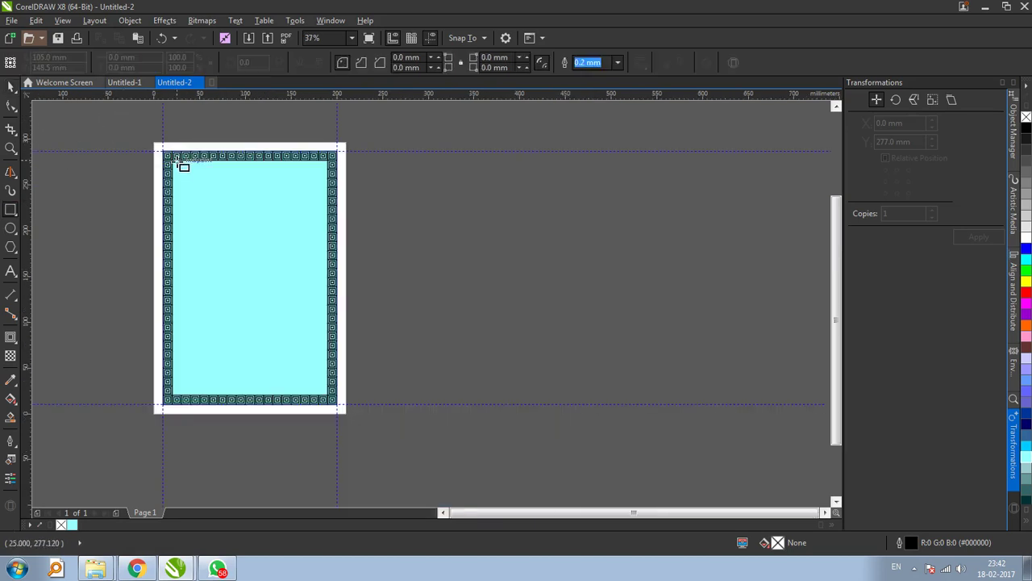
scroll(185, 166, "up", 2)
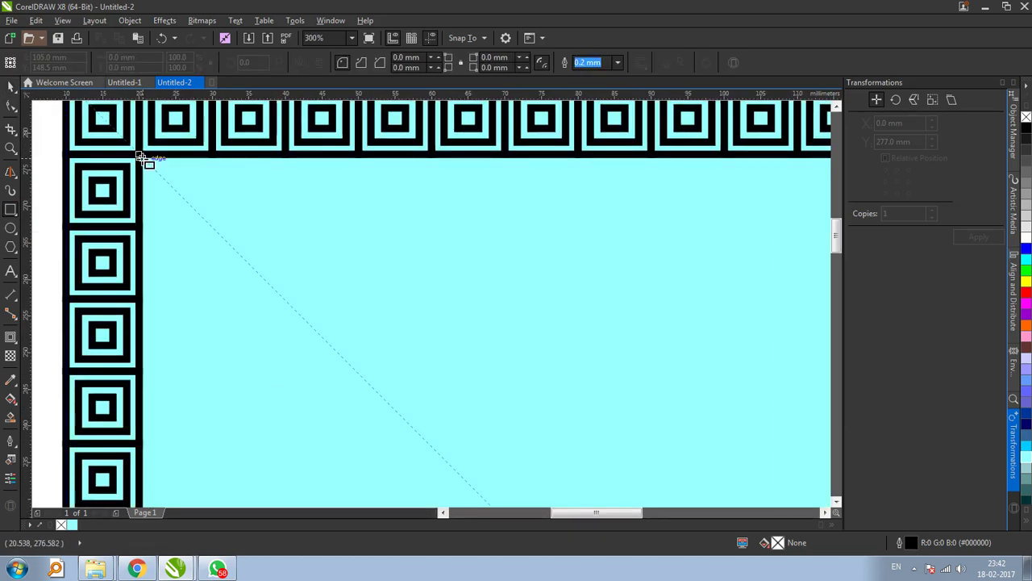
left_click_drag(145, 162, 551, 465)
scroll(449, 295, "down", 2)
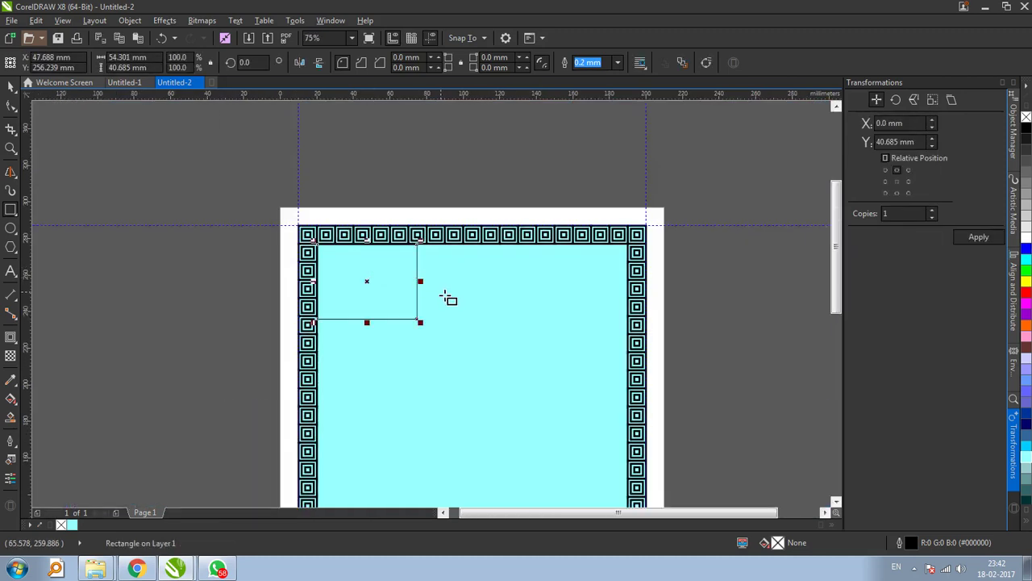
Step: Stretch the new rectangle to the border's inner right and lower edges, about 169.5 mm wide, then deselect it
scroll(409, 276, "up", 1)
left_click_drag(392, 268, 811, 356)
scroll(617, 245, "down", 2)
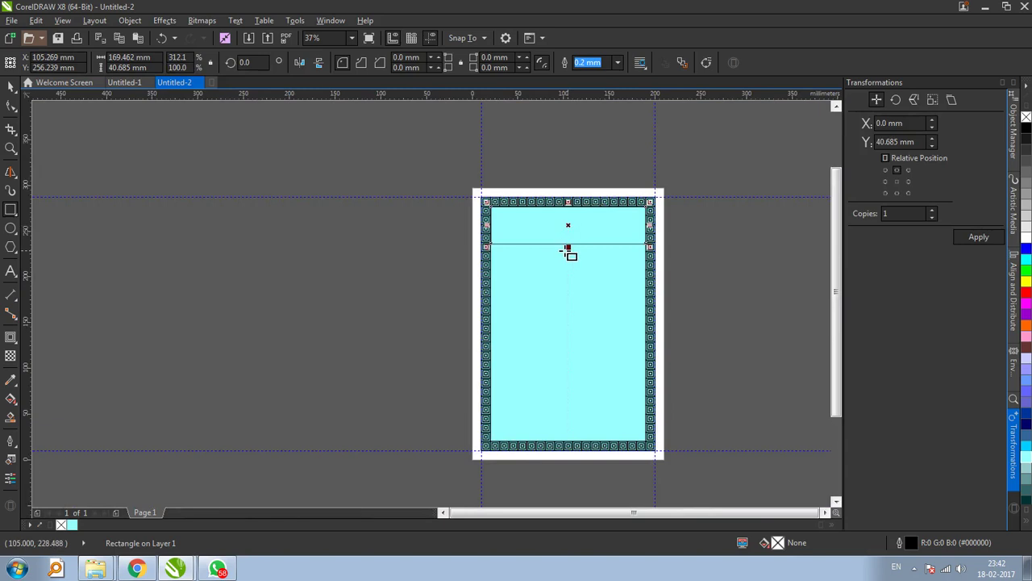
left_click_drag(569, 246, 569, 445)
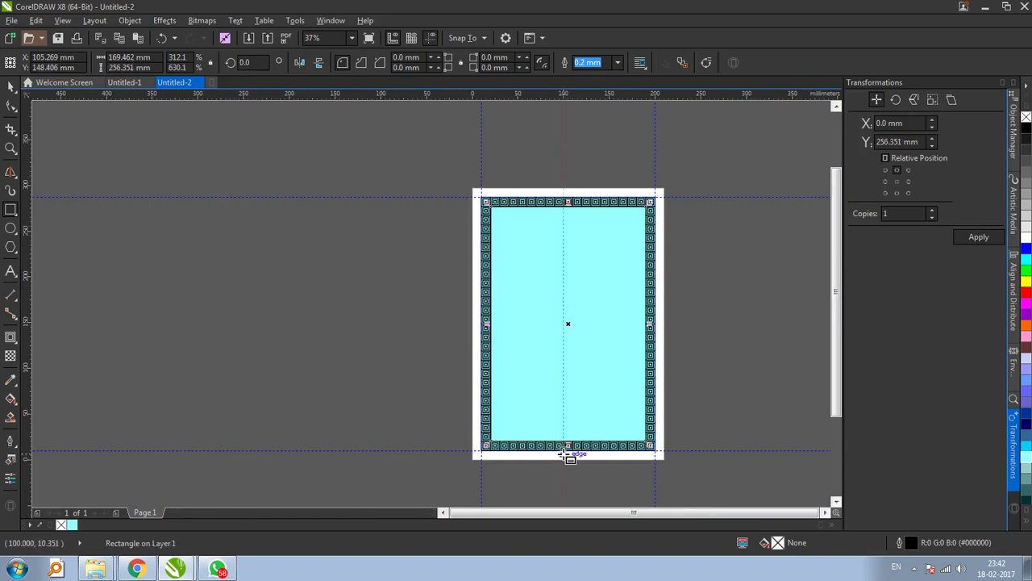
scroll(567, 451, "up", 4)
left_click_drag(604, 356, 602, 351)
scroll(421, 357, "down", 4)
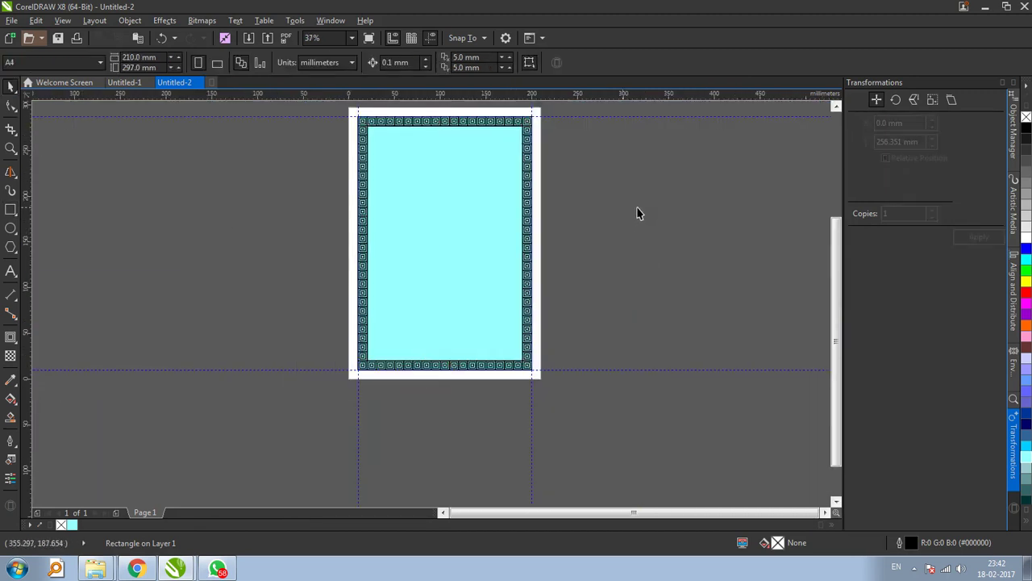
left_click(677, 214)
Step: Move the border group off the page to the right and trim the inner rectangle's area out of the cyan rectangle
left_click_drag(529, 162, 774, 196)
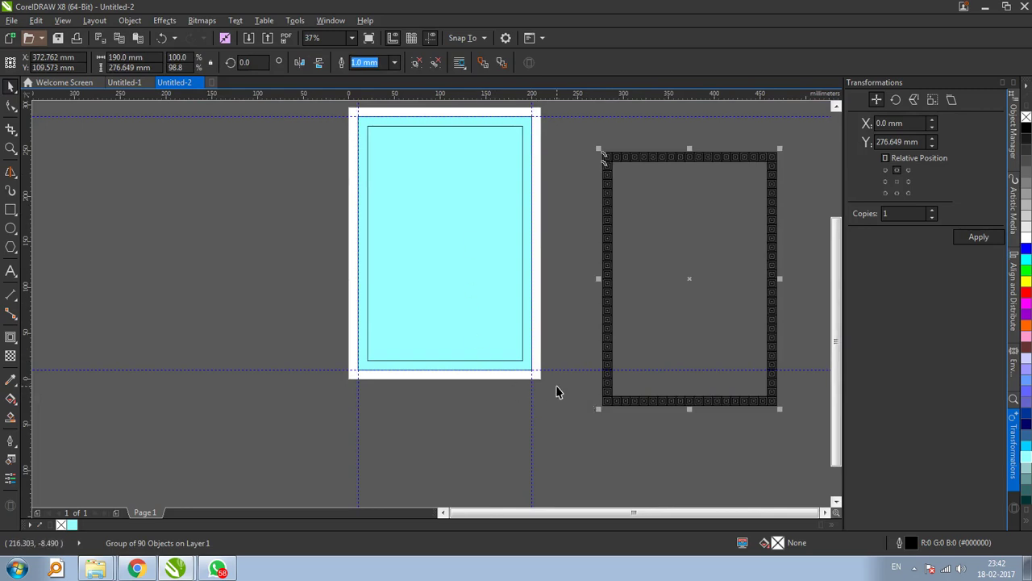
left_click_drag(556, 387, 336, 140)
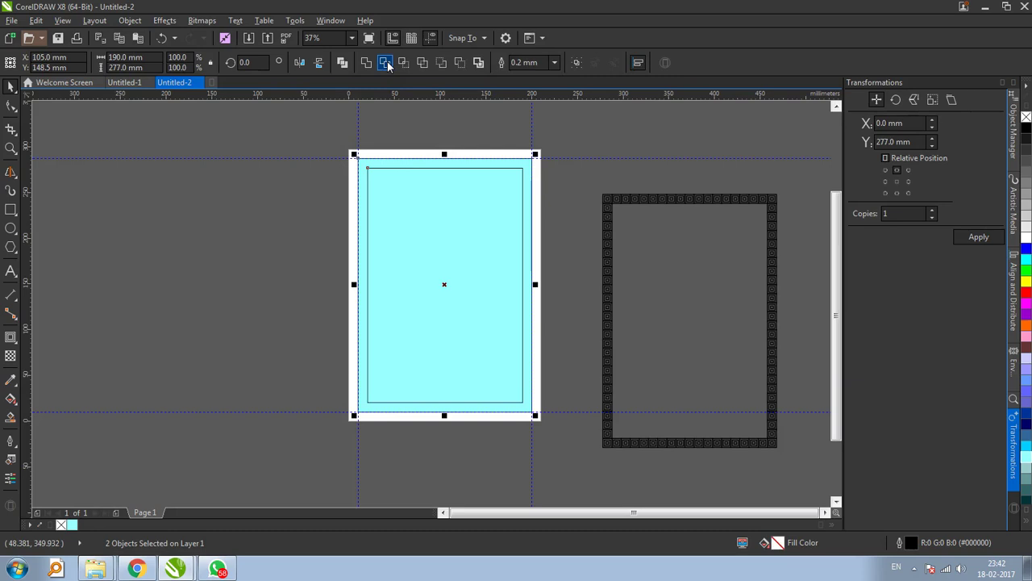
left_click(385, 63)
left_click(562, 202)
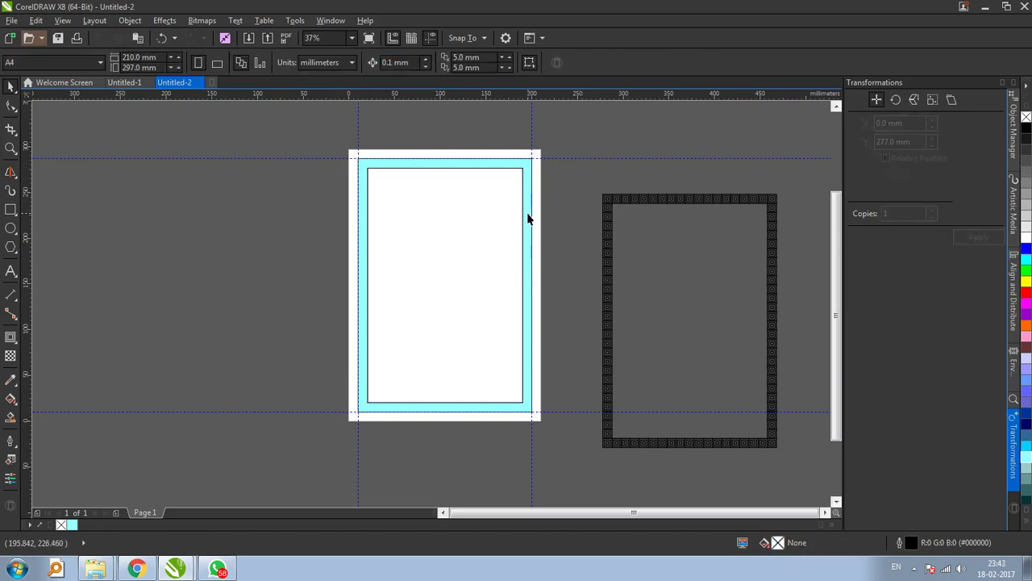
Step: Fill the cut-out cyan frame with yellow and center the border group over it on the page
left_click(528, 218)
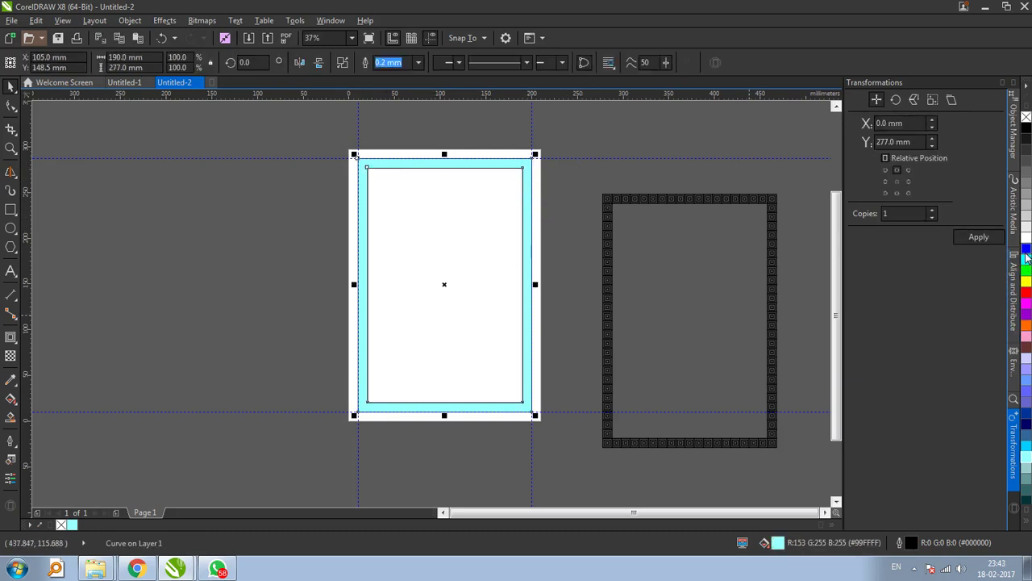
left_click(1026, 281)
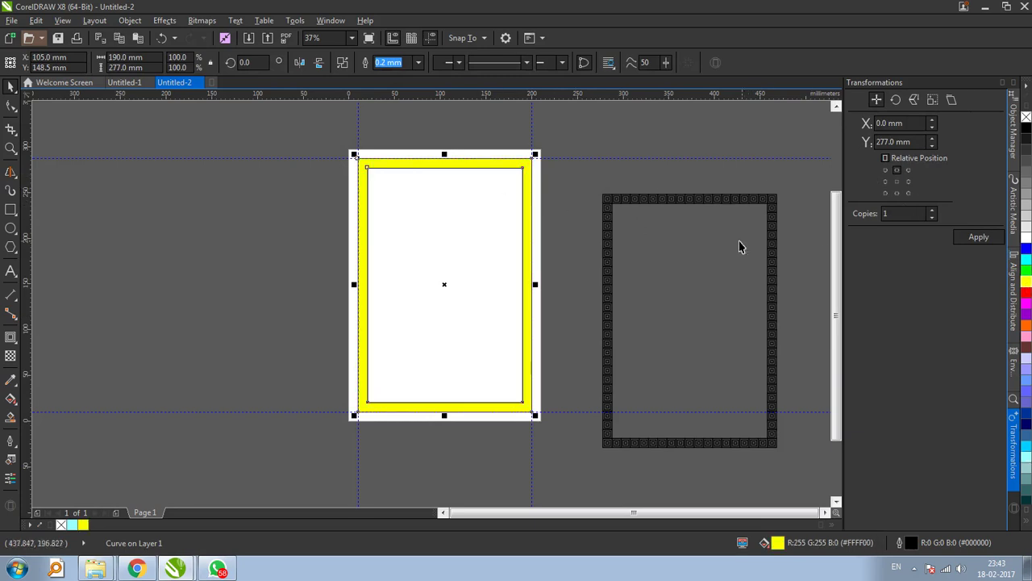
left_click(708, 184)
left_click(707, 202)
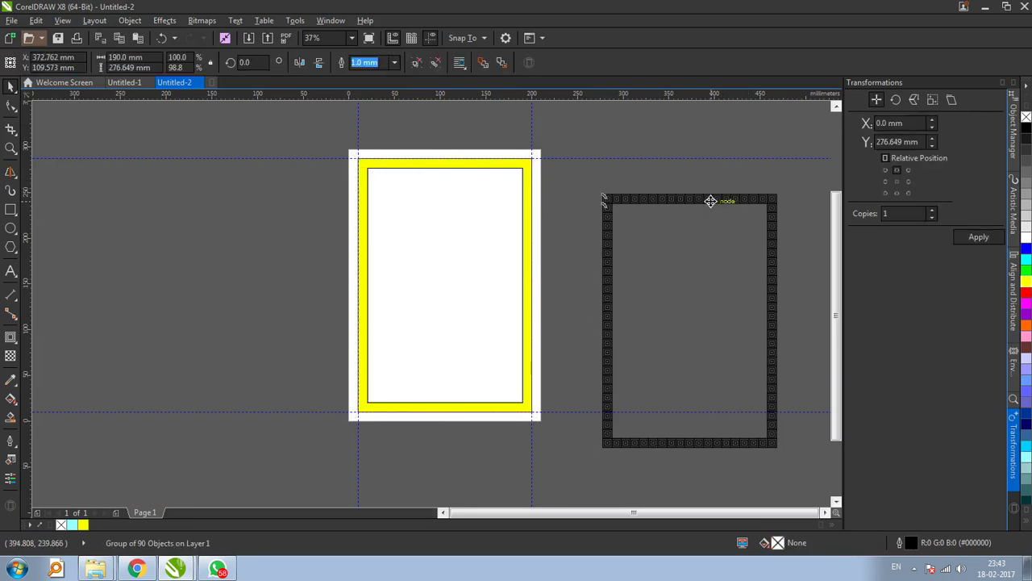
key("p")
left_click(495, 213)
scroll(398, 148, "up", 2)
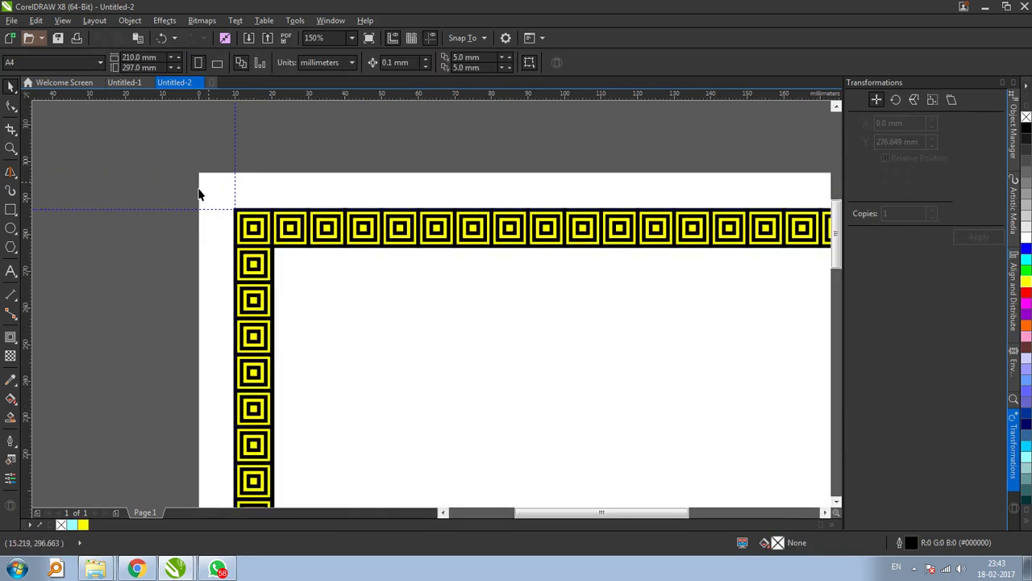
scroll(259, 232, "down", 1)
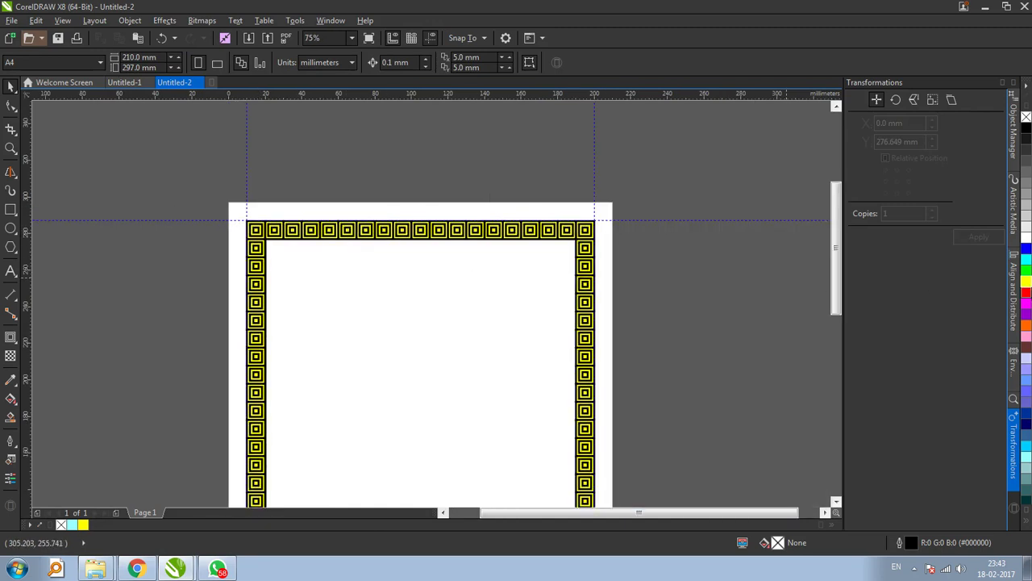
Step: Move the border group aside, fill the background frame with light blue (#6699FF), and center the group on the page again
left_click_drag(574, 246, 507, 277)
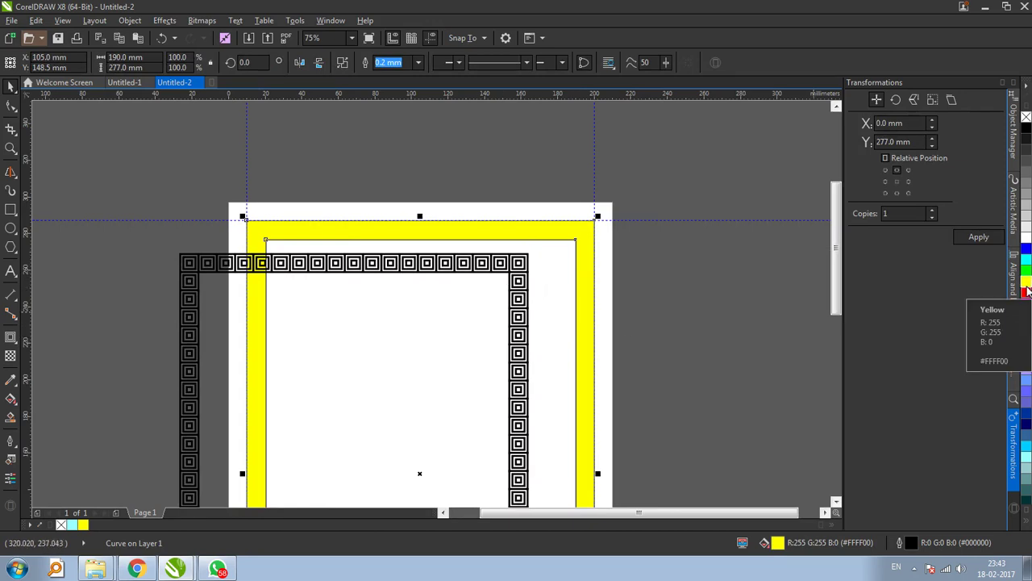
left_click(1027, 379)
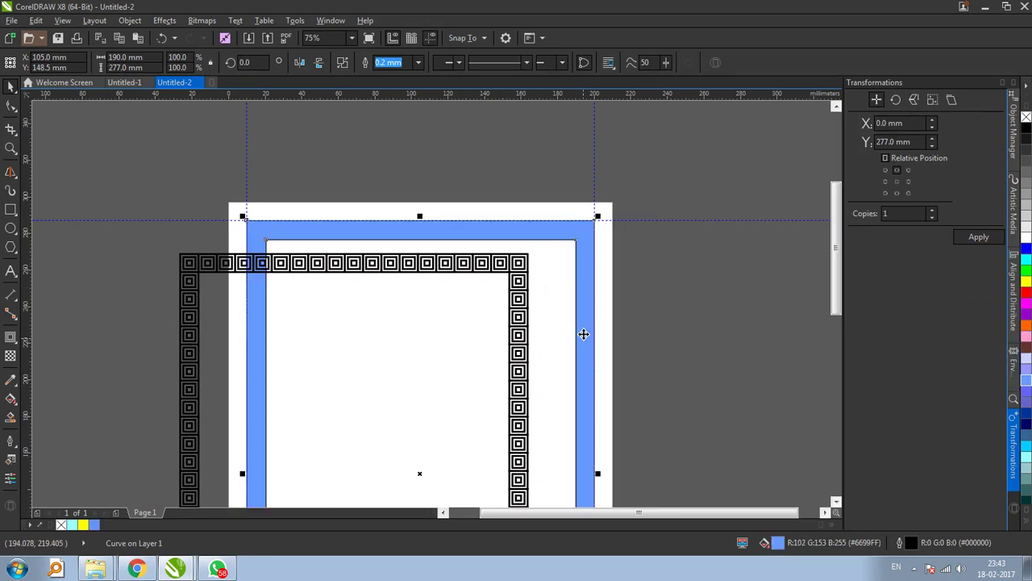
left_click(528, 292)
key("p")
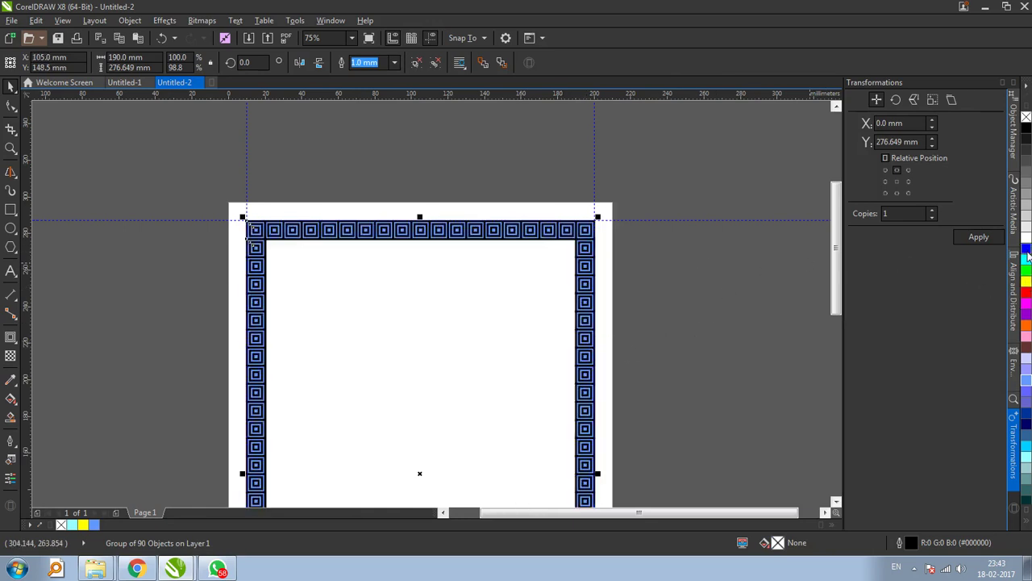
Step: Try a yellow outline on the border group, undo it, and deselect the group
left_click(1027, 284)
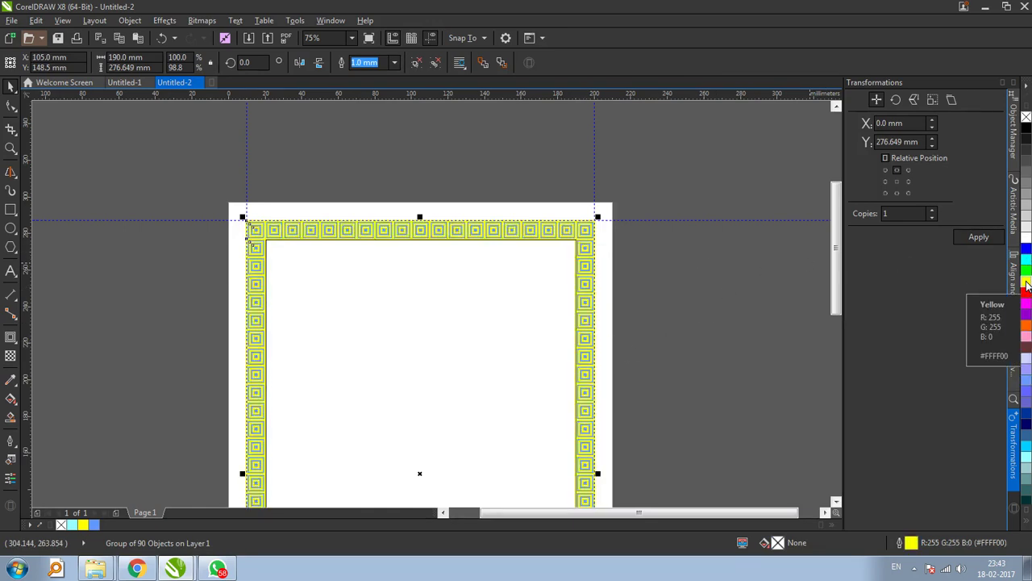
key("ctrl+z")
left_click(626, 301)
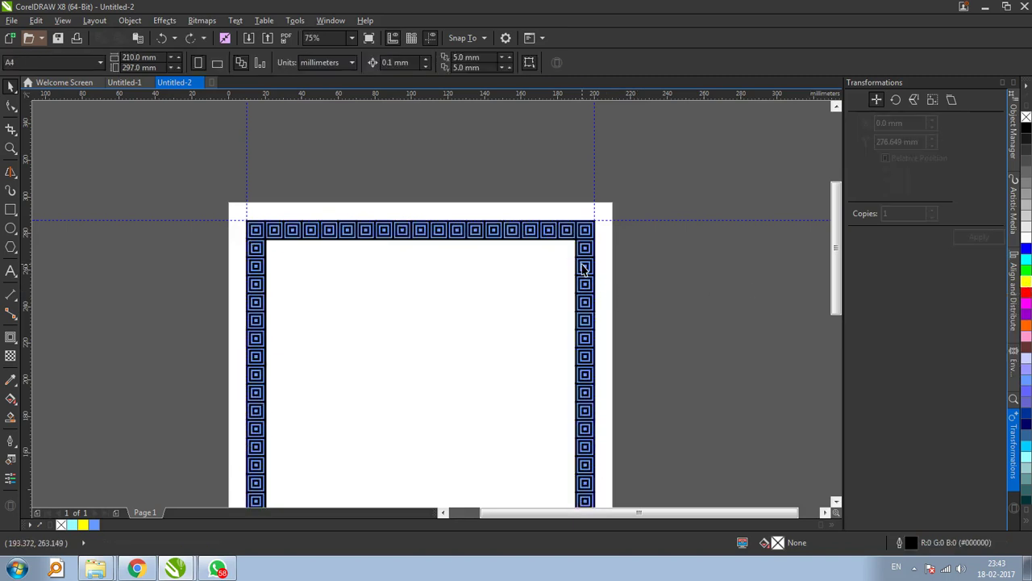
Step: Try a green outline on the border group, set its outline to blue (#0000FF), deselect it, and review the whole page
left_click(585, 266)
left_click(1026, 276)
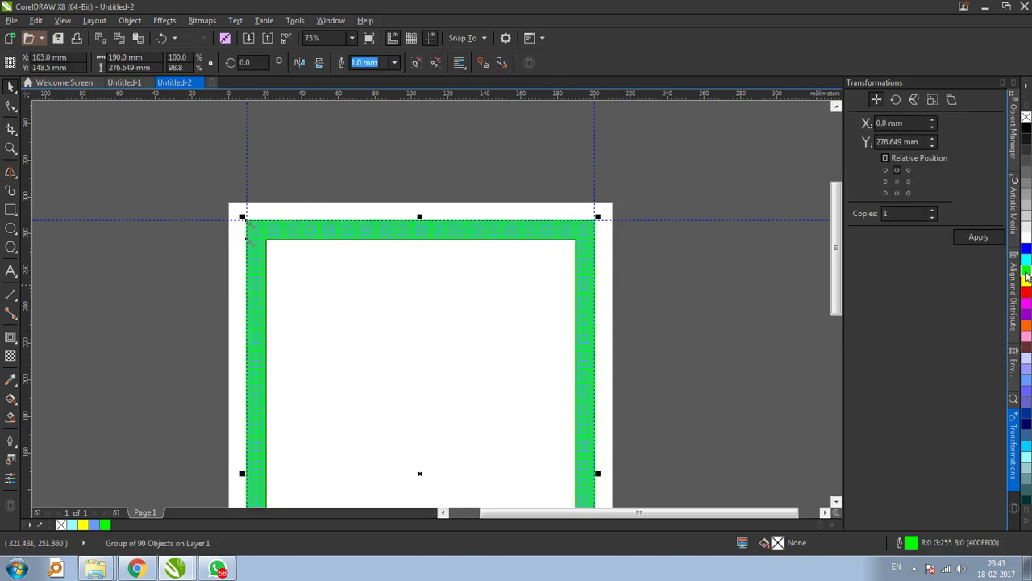
left_click(1027, 251)
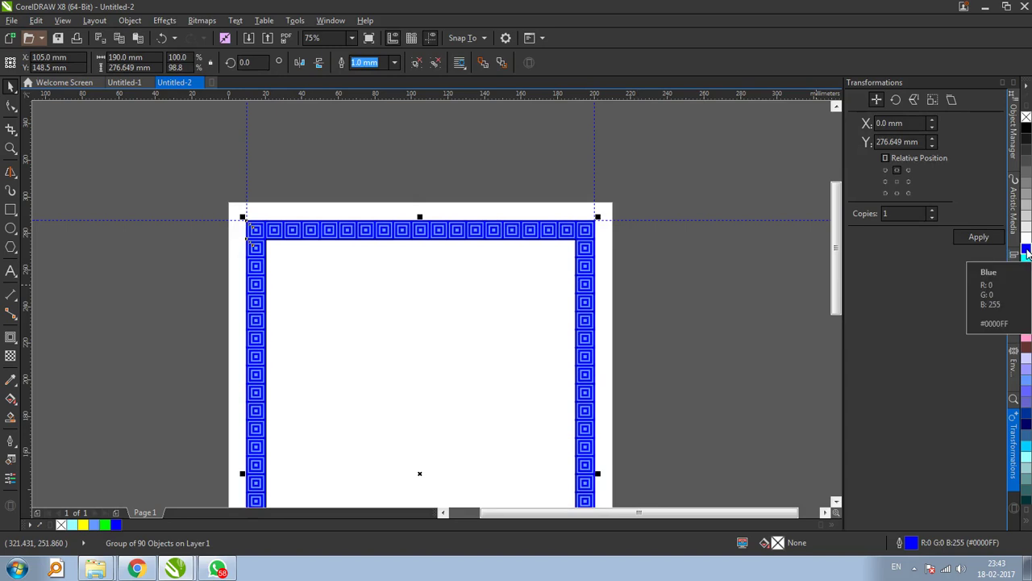
left_click(654, 255)
scroll(447, 180, "down", 2)
scroll(453, 249, "down", 1)
scroll(453, 249, "up", 2)
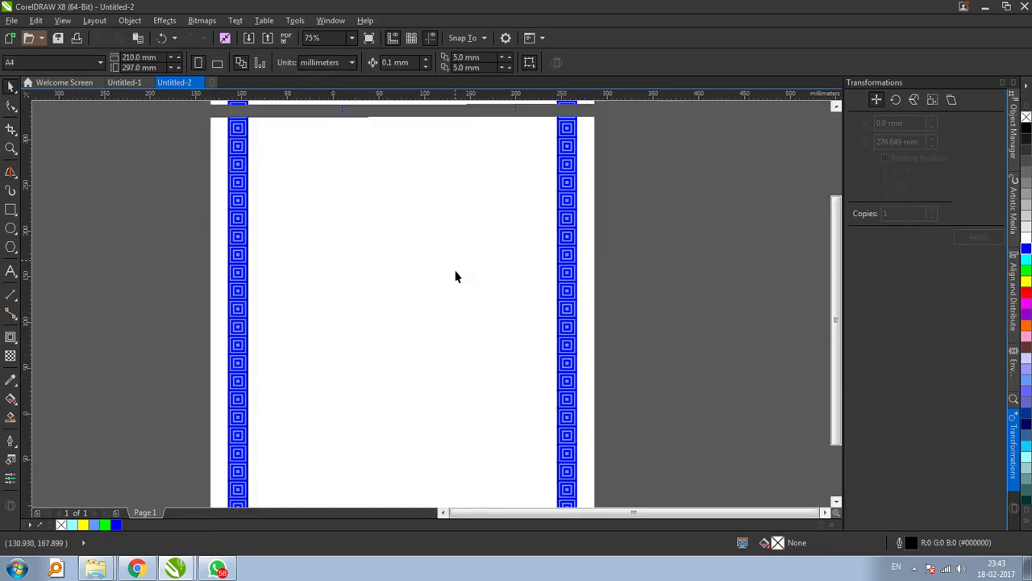
scroll(454, 277, "down", 2)
scroll(456, 314, "up", 1)
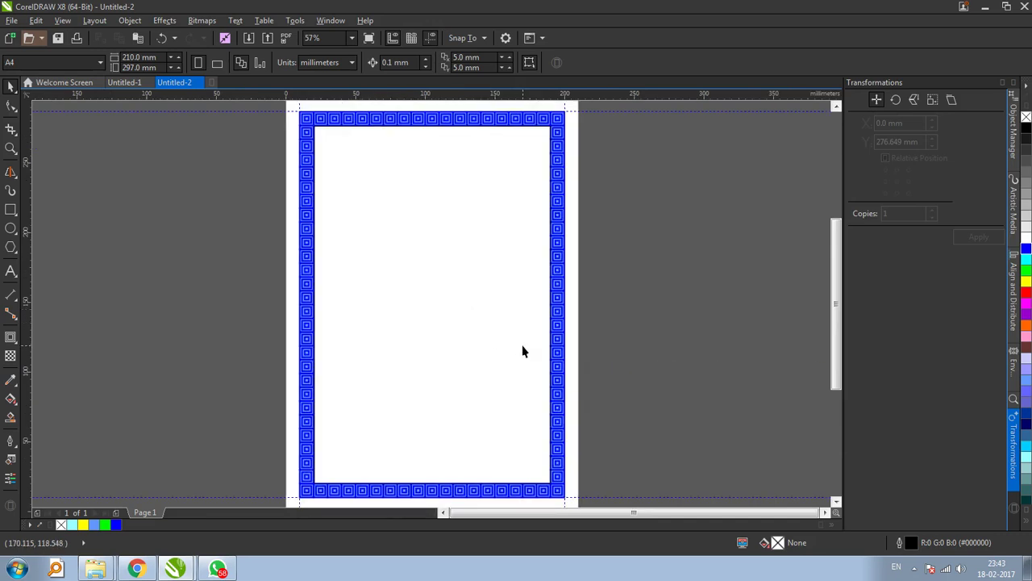